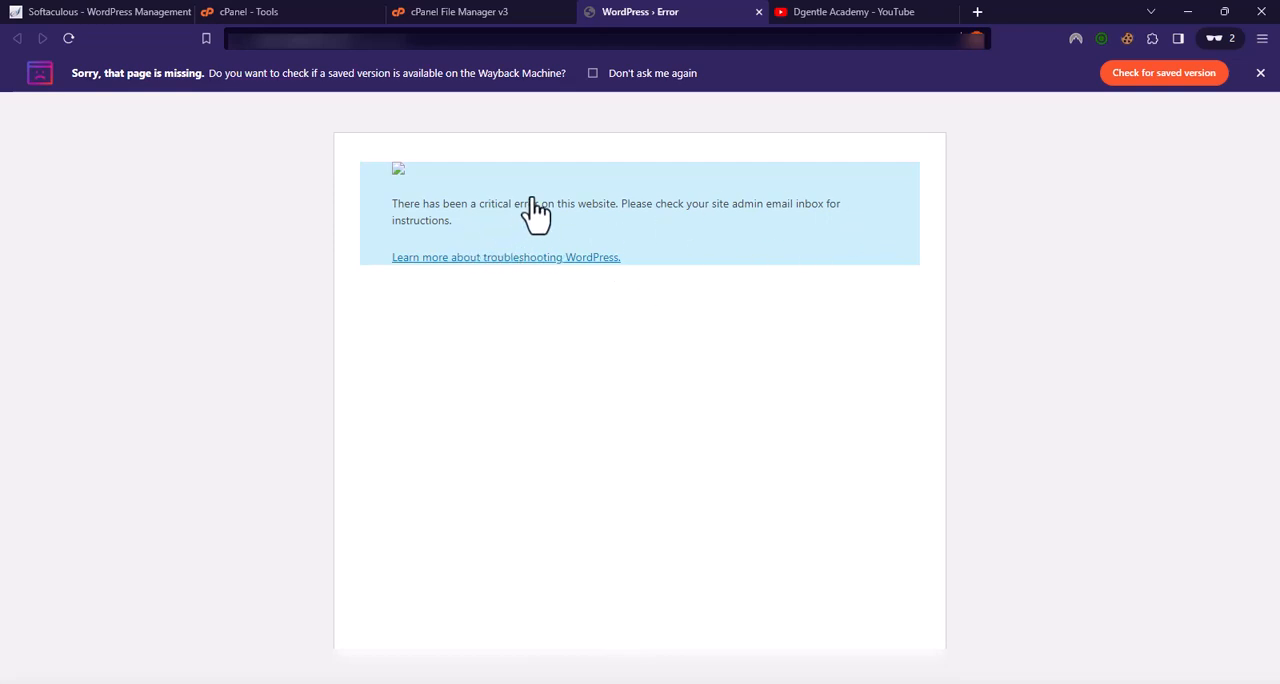
Step: Reload the WordPress error page and dismiss the offer to find a saved version
click(1260, 73)
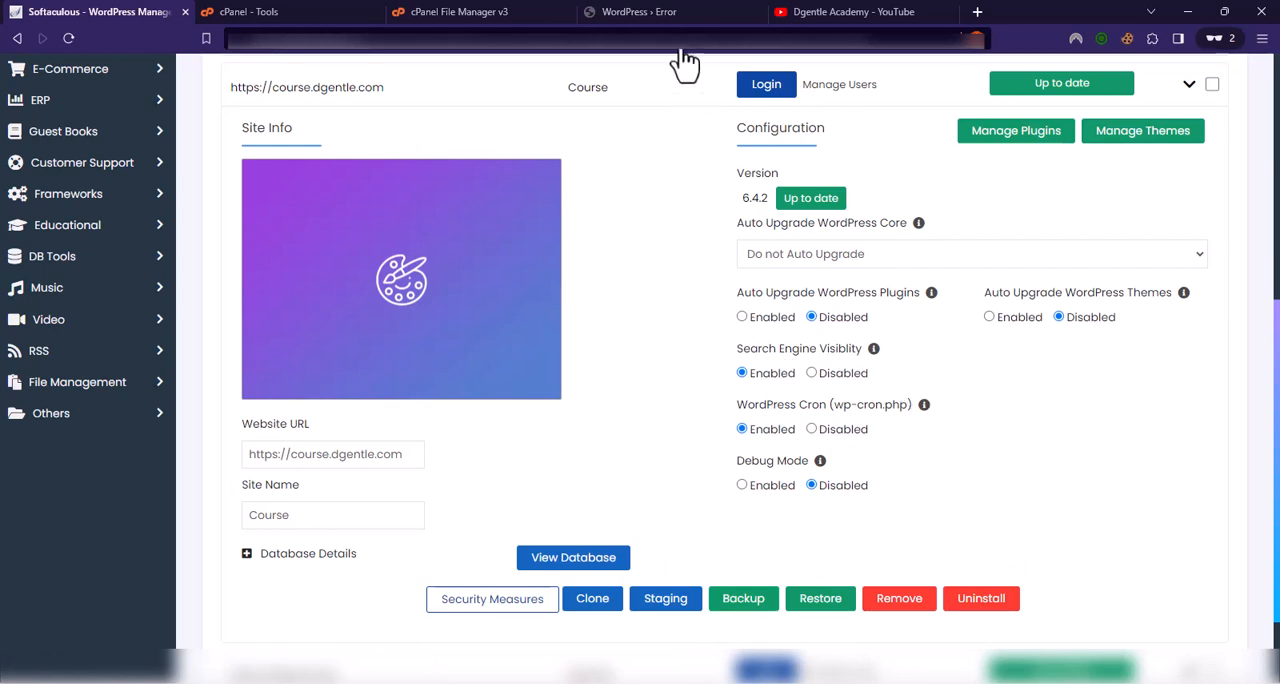
click(652, 13)
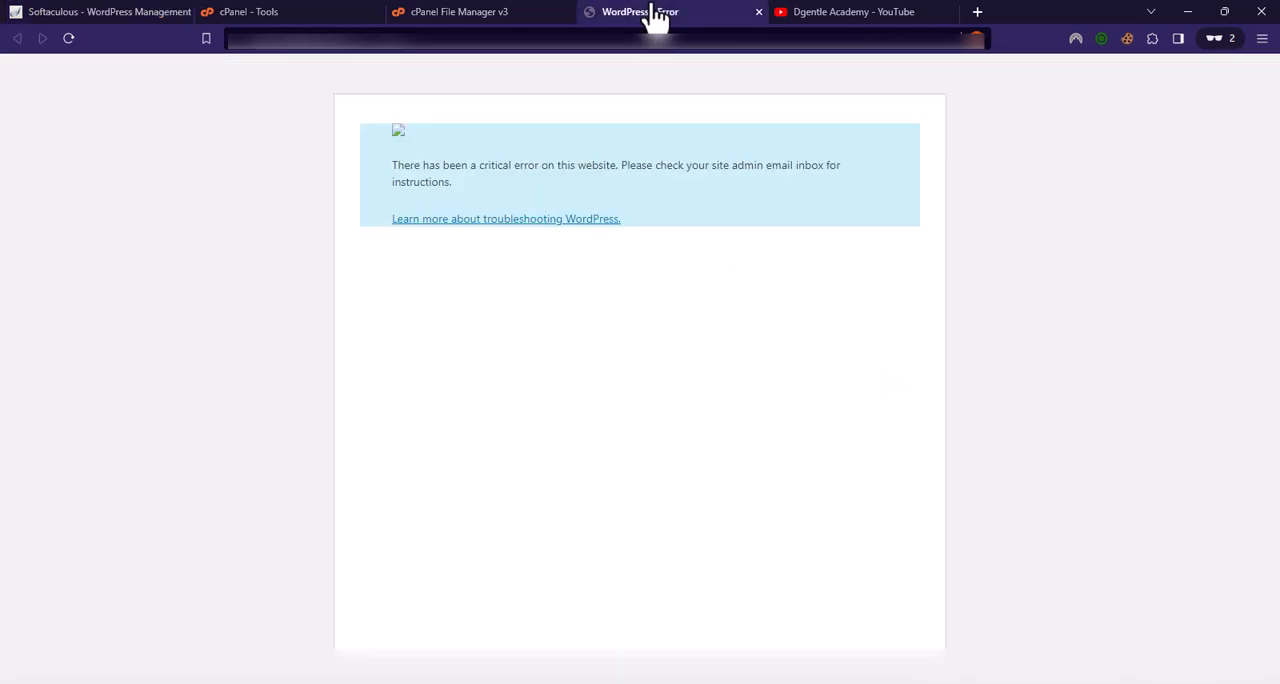
click(69, 38)
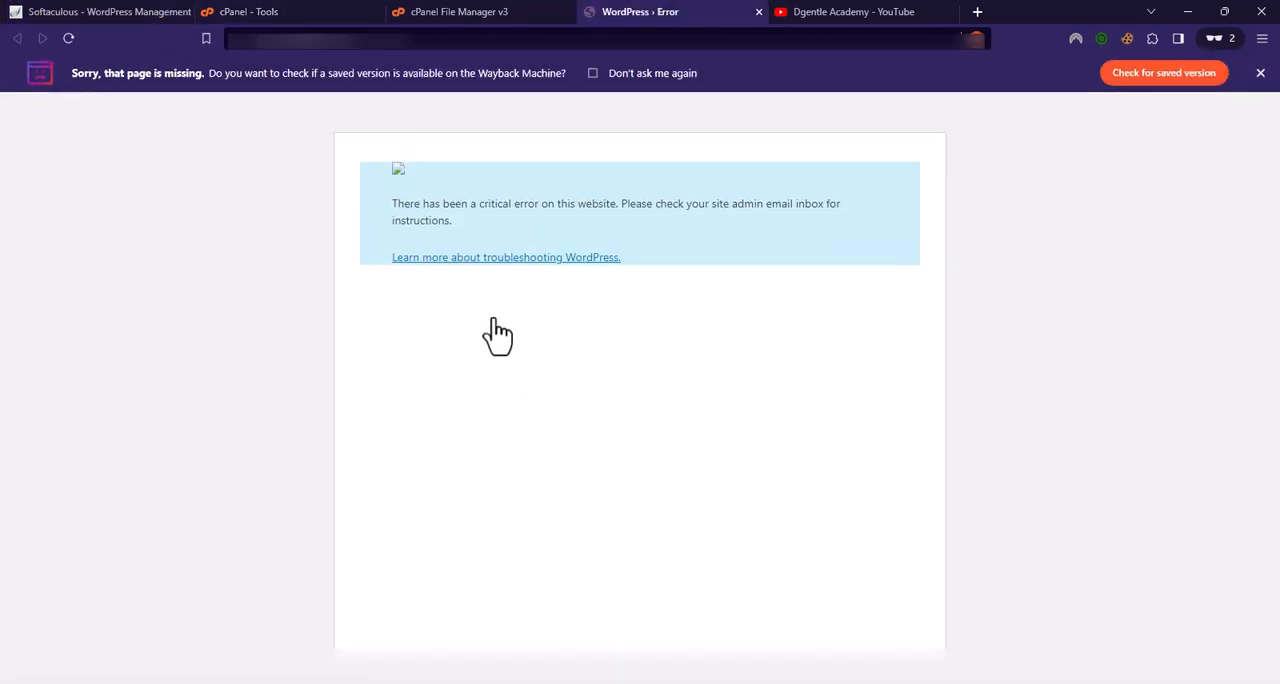
click(1260, 73)
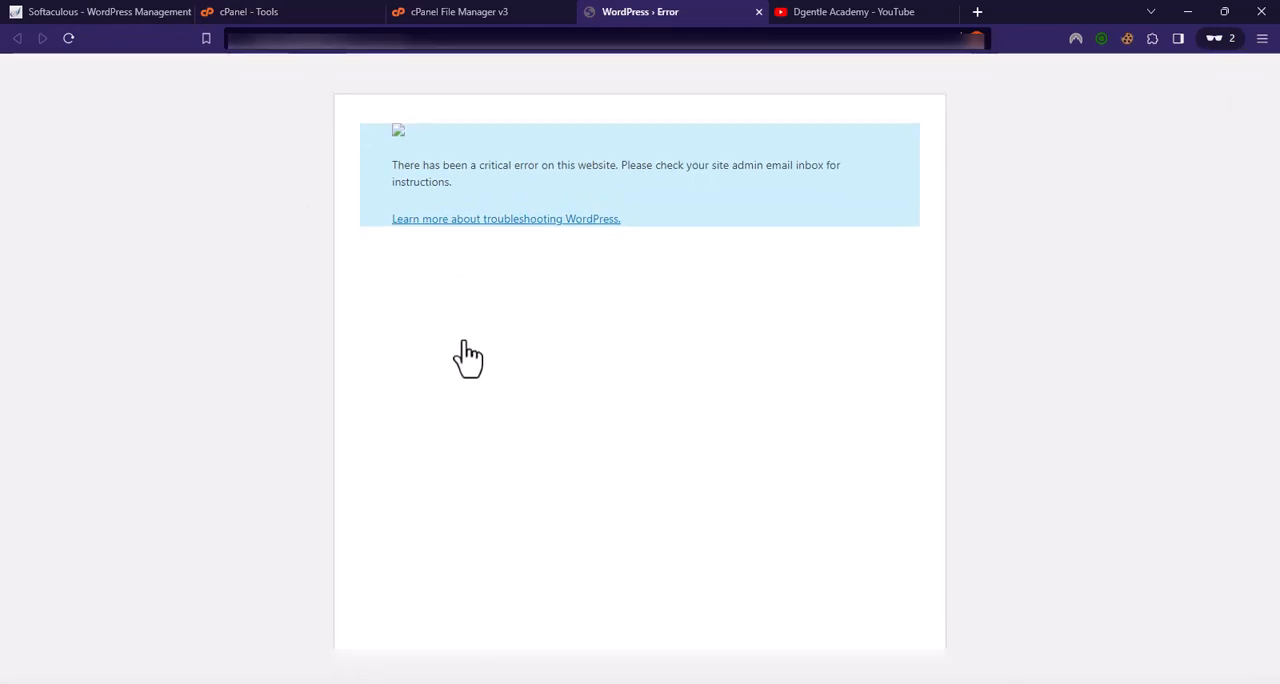
Step: Review the PHP versions selectable for course.dgentle.com in cPanel's MultiPHP Manager, and recheck the WordPress error page
click(275, 15)
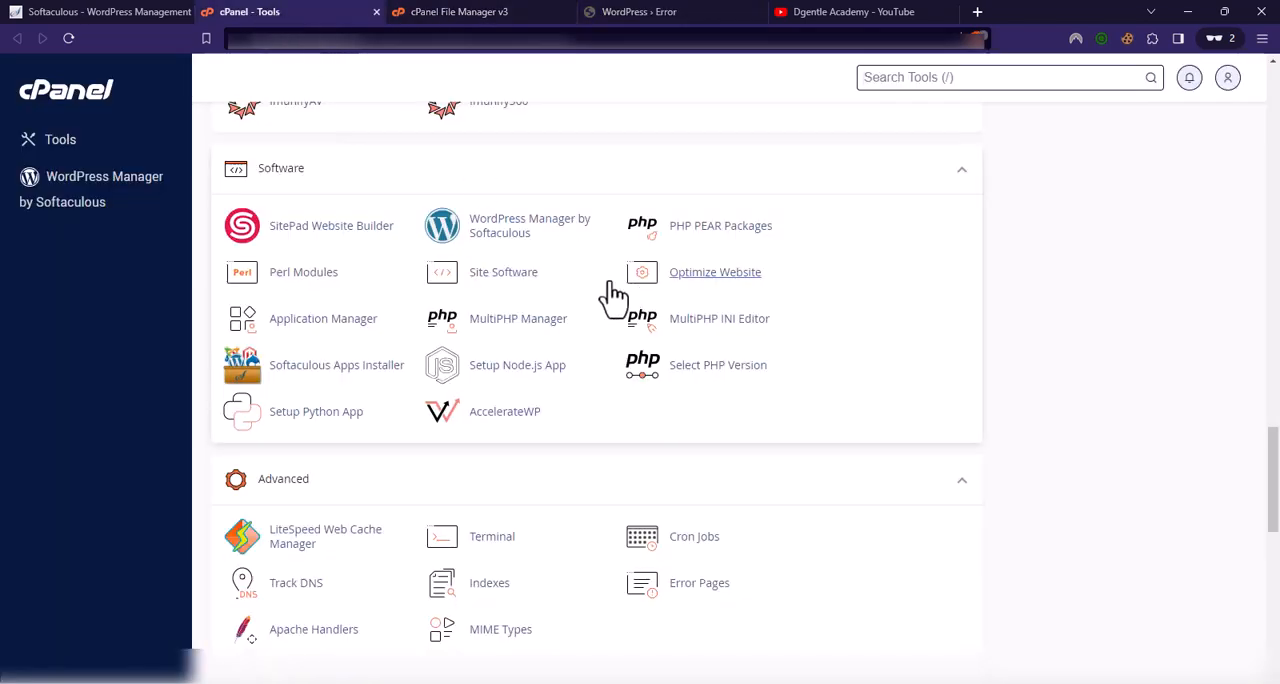
click(497, 328)
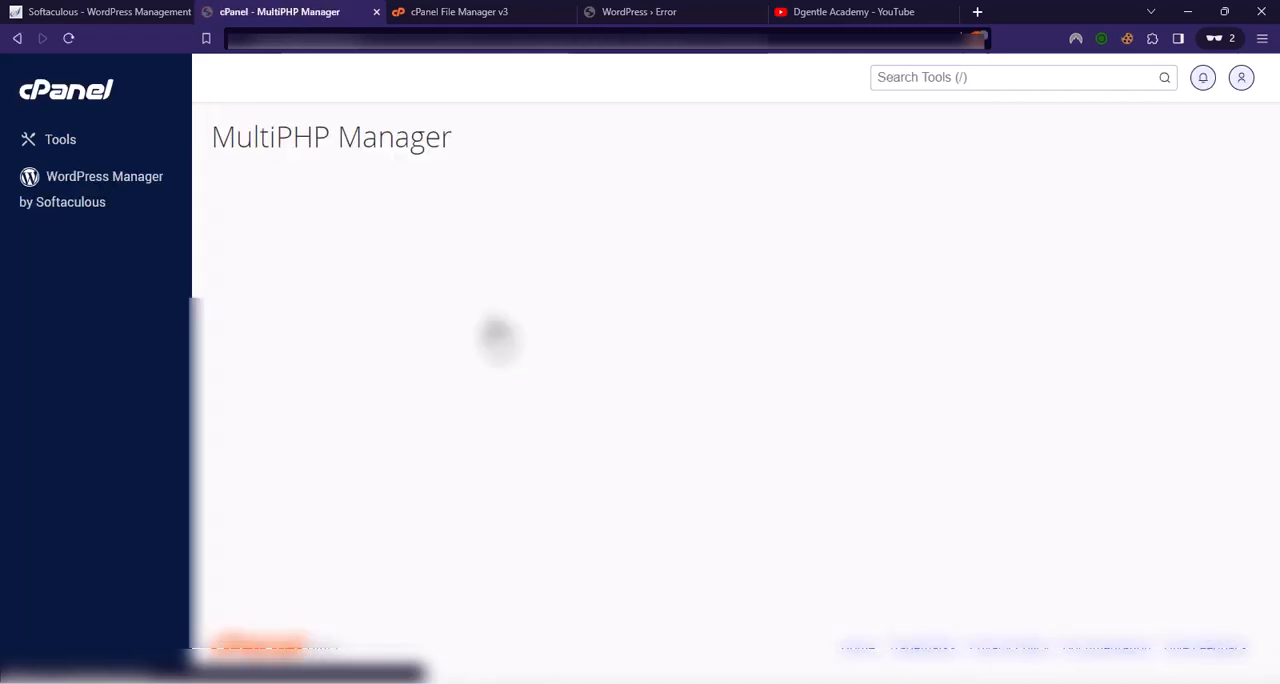
scroll(680, 340, down, 1)
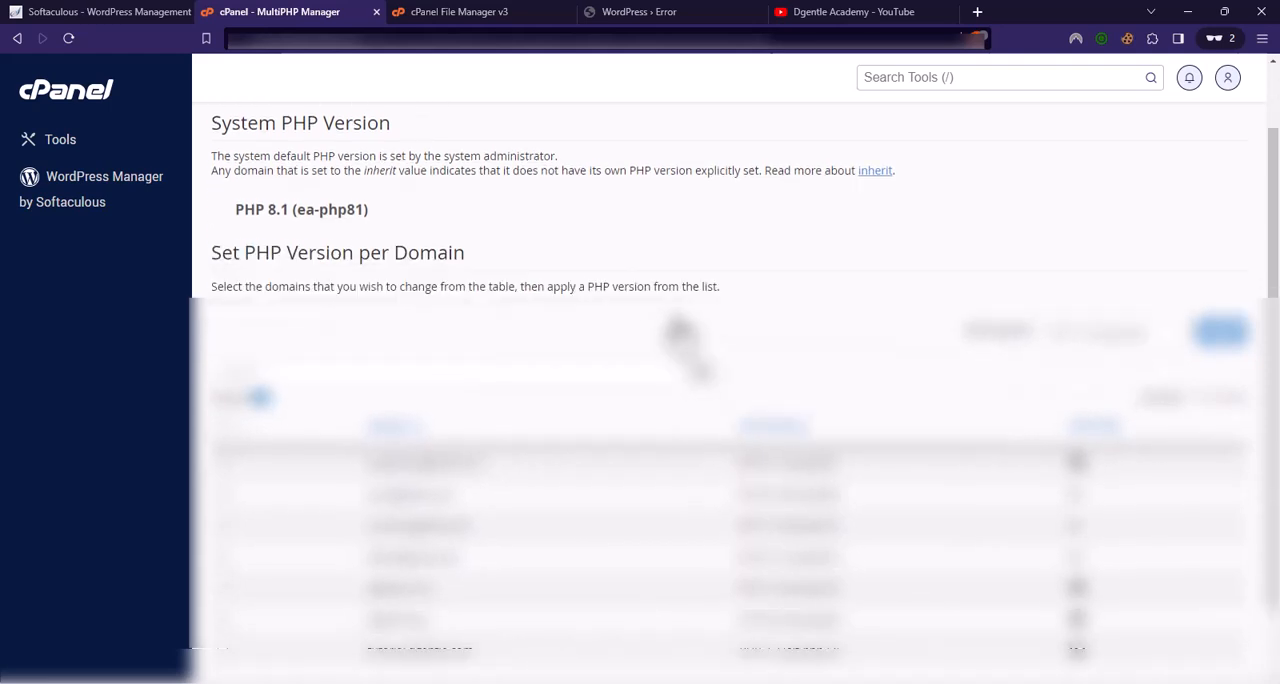
scroll(678, 332, down, 1)
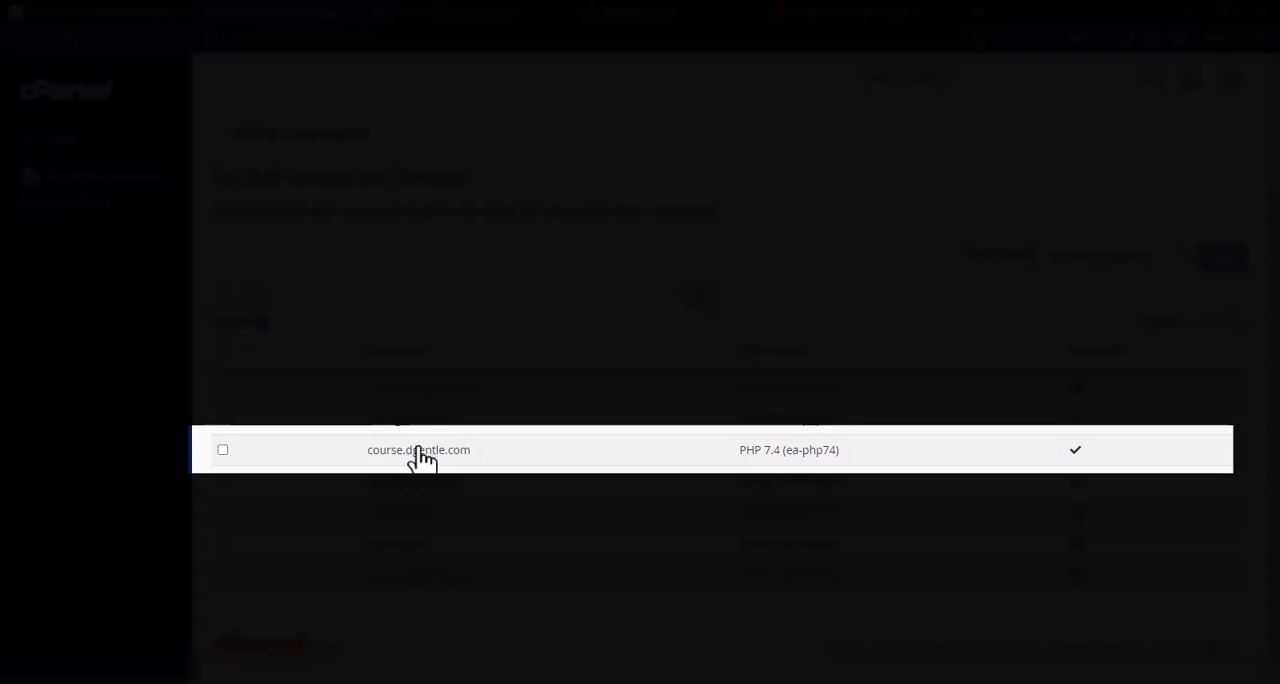
click(222, 451)
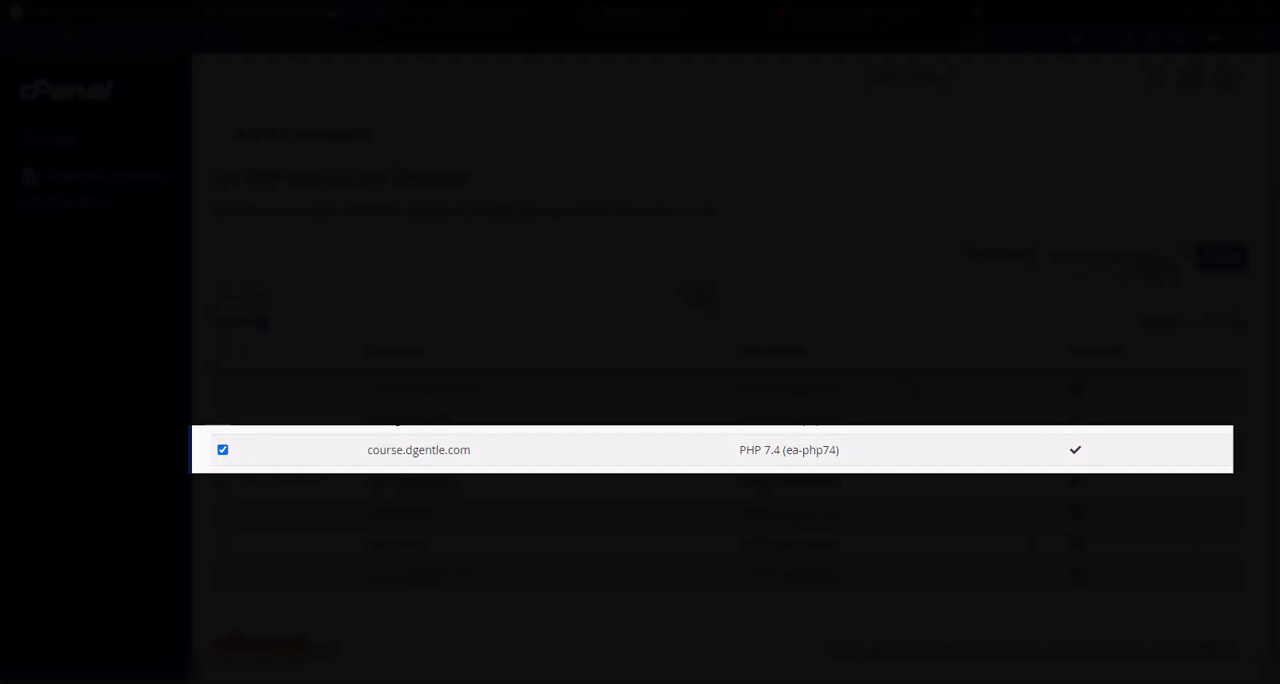
click(1159, 262)
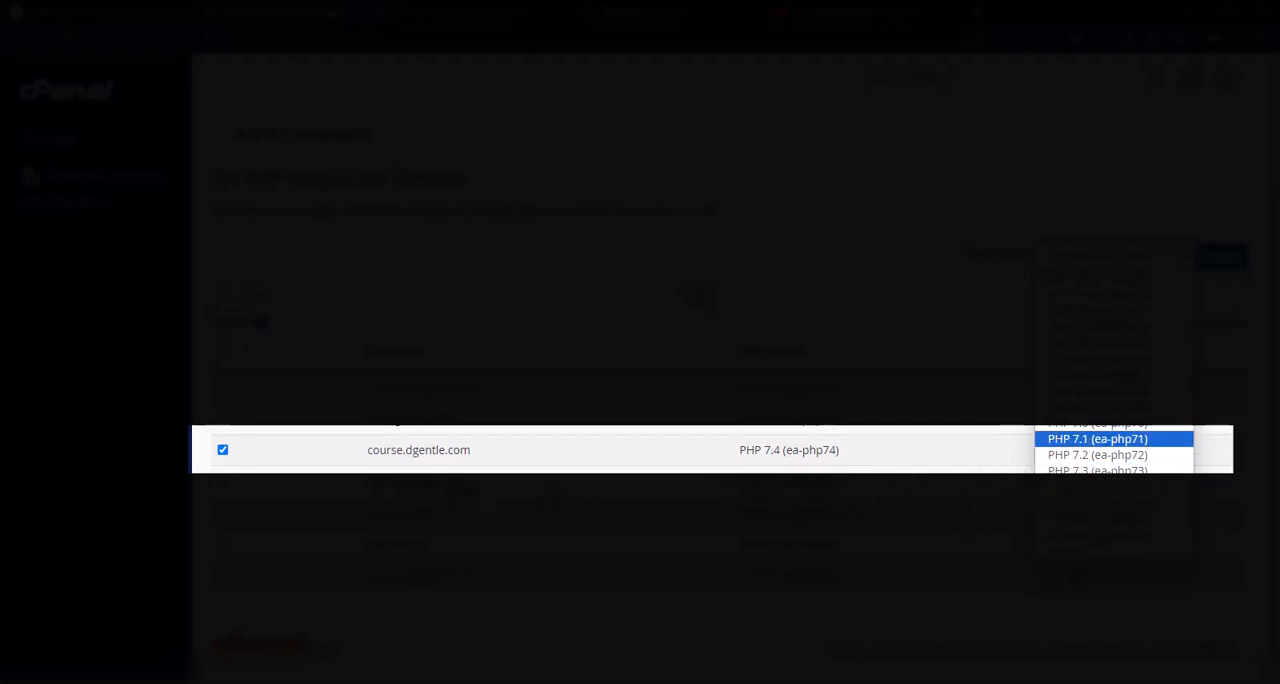
click(499, 453)
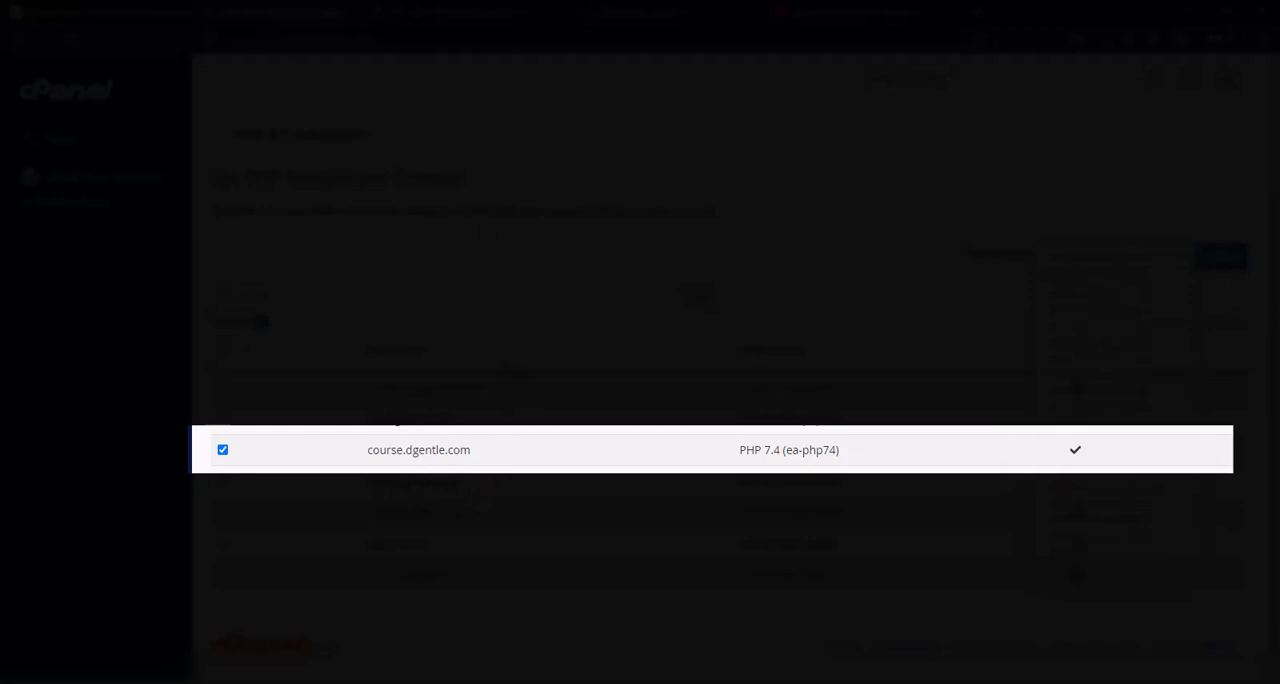
click(645, 14)
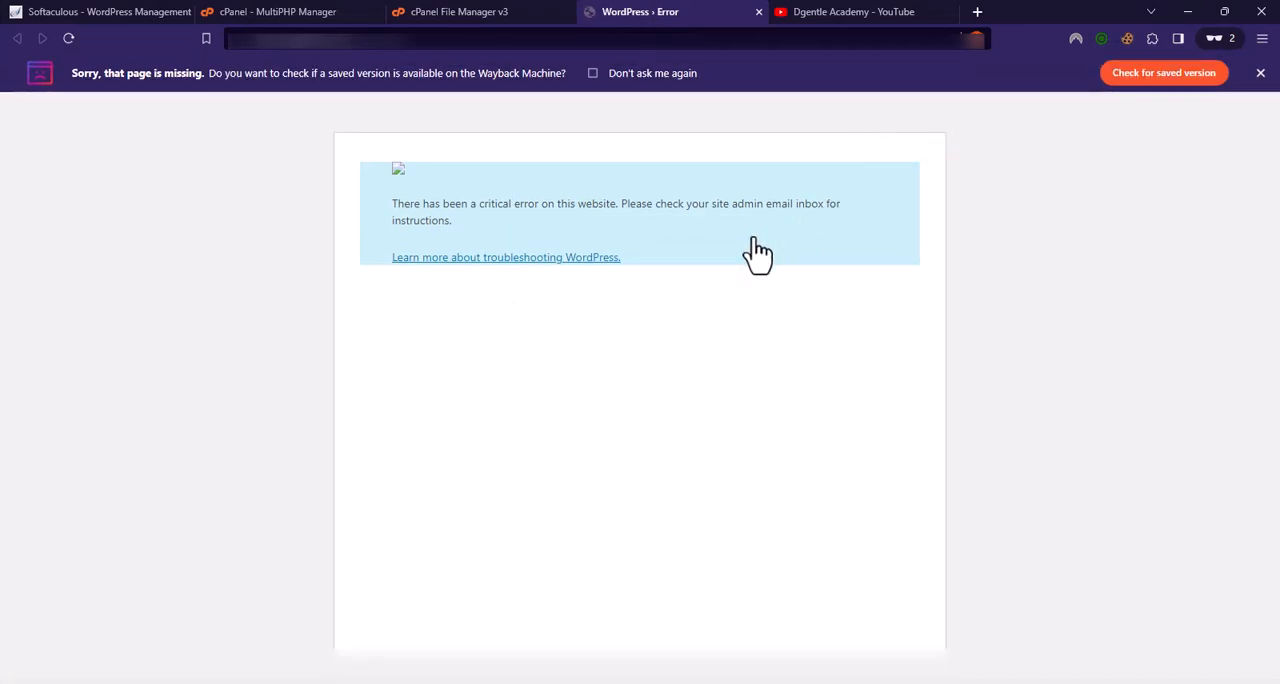
click(1260, 73)
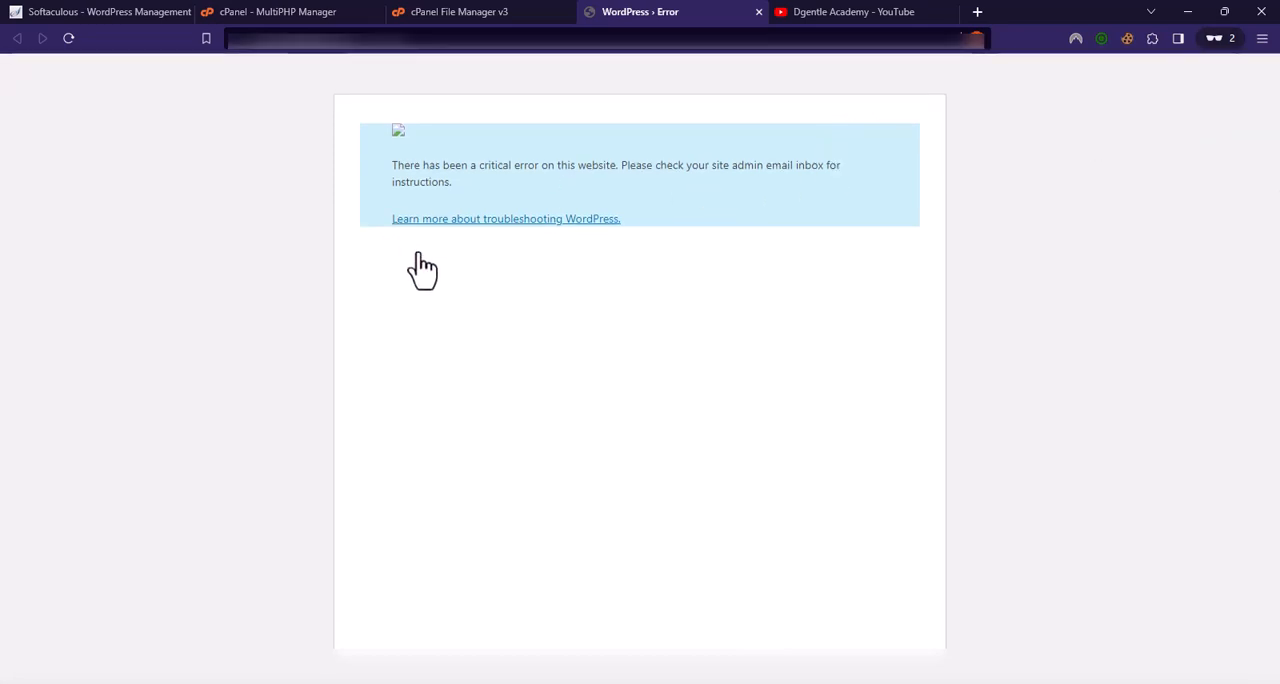
Step: In cPanel File Manager, rename the plugins folder inside wp-content to plugins_old and refresh the file listing
click(445, 16)
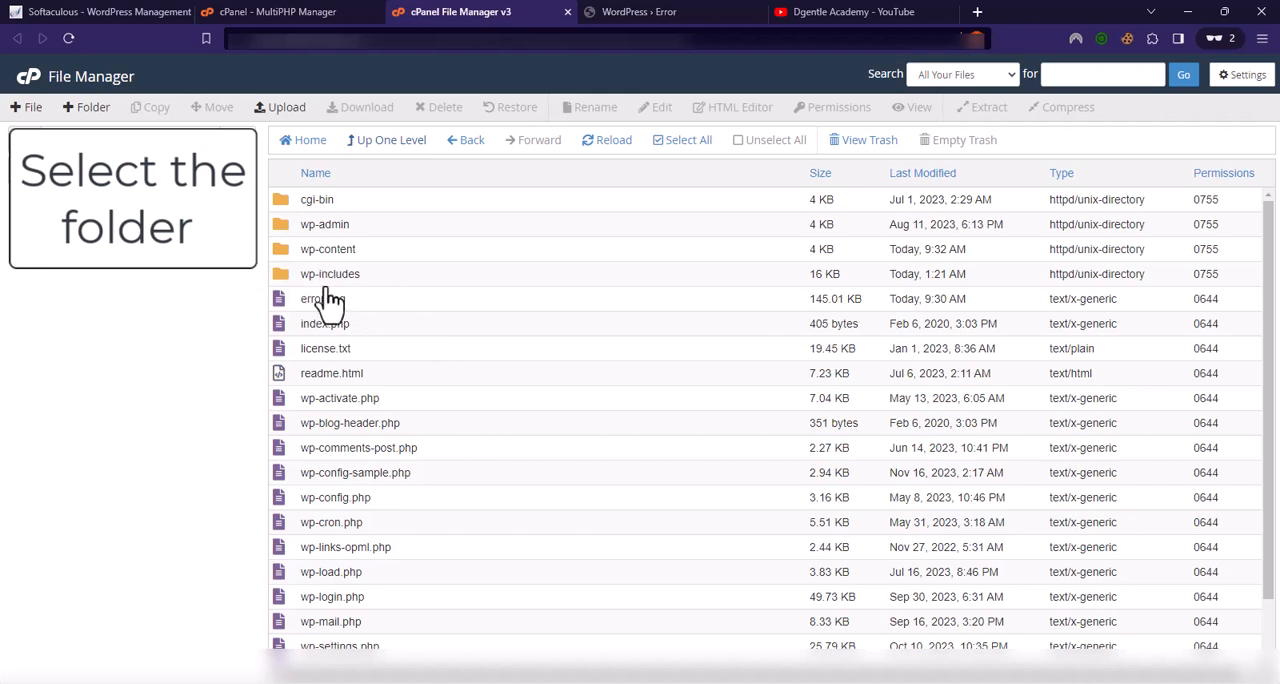
double_click(281, 252)
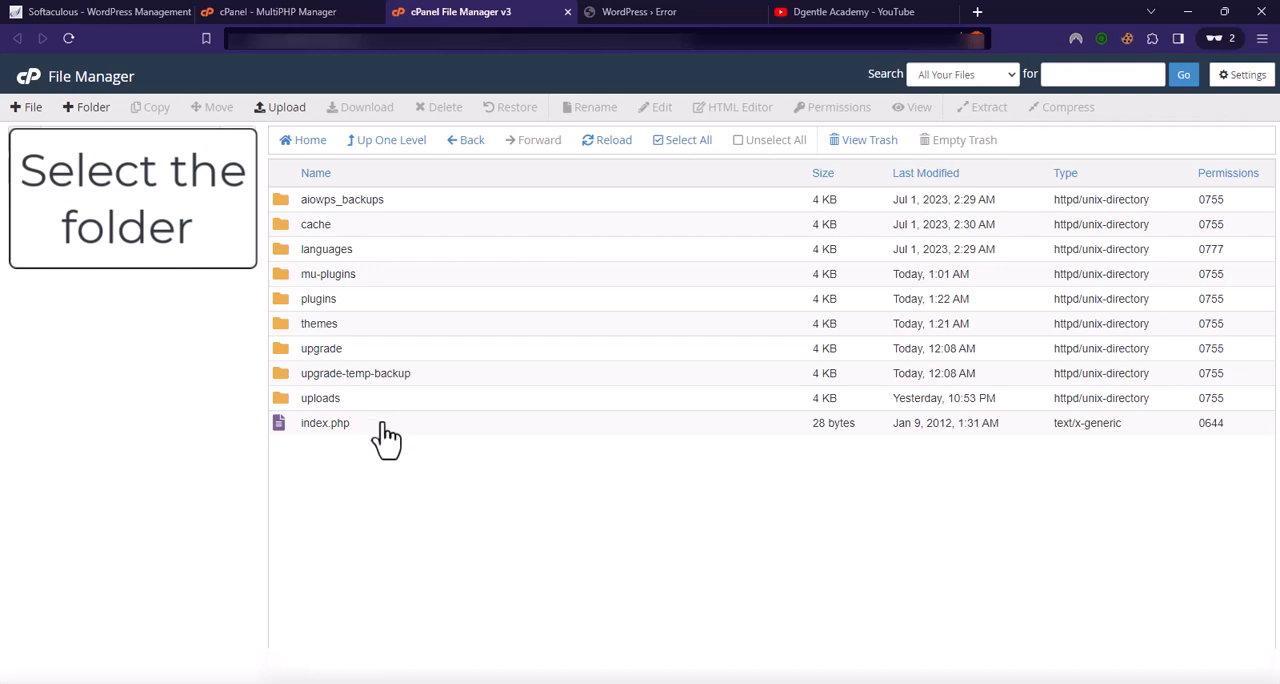
click(284, 303)
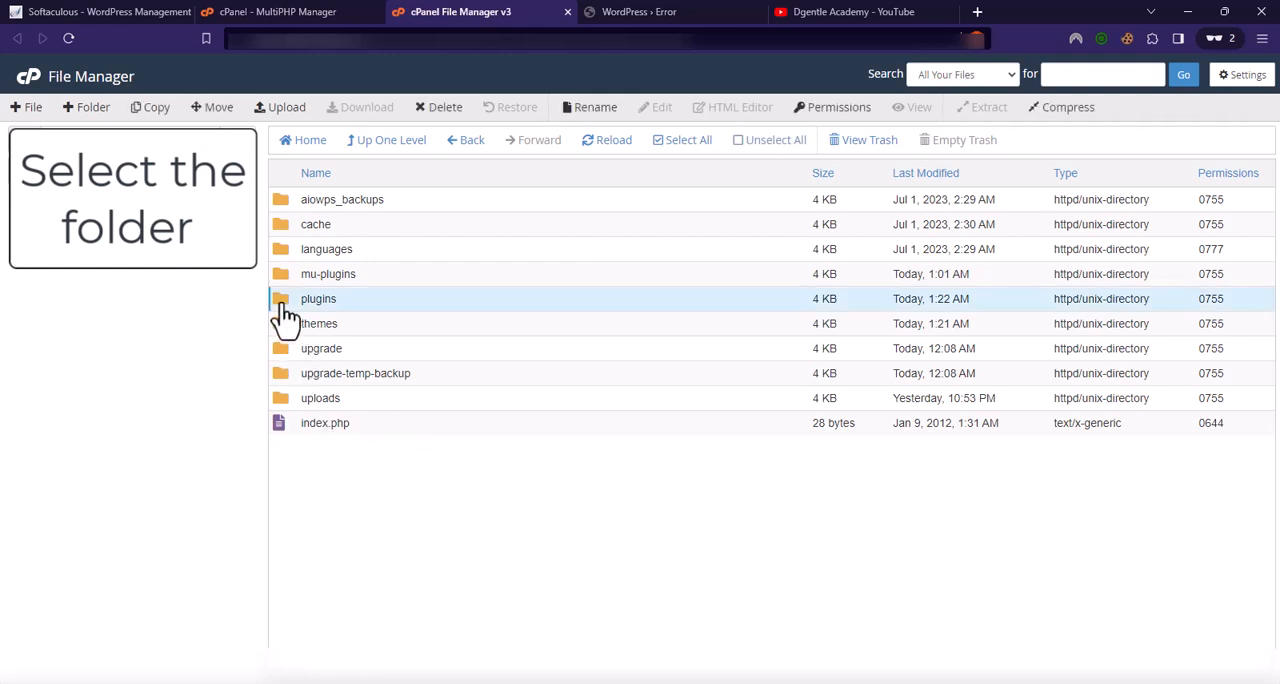
right_click(338, 306)
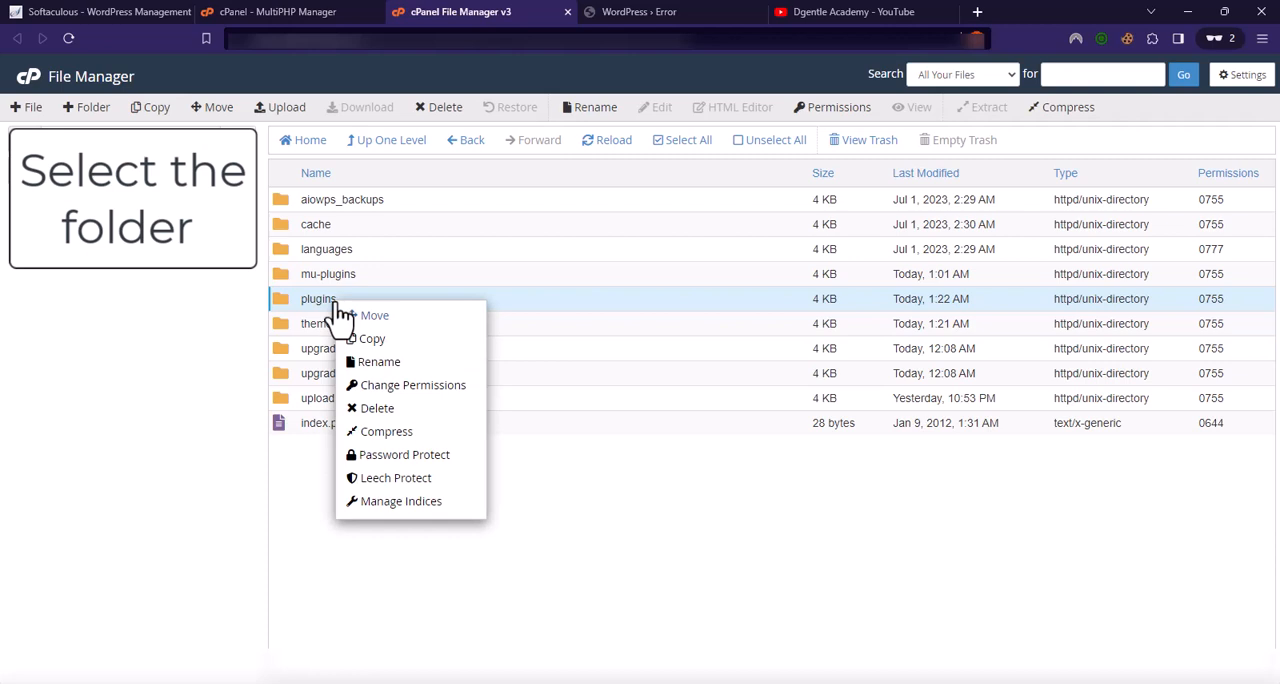
click(380, 362)
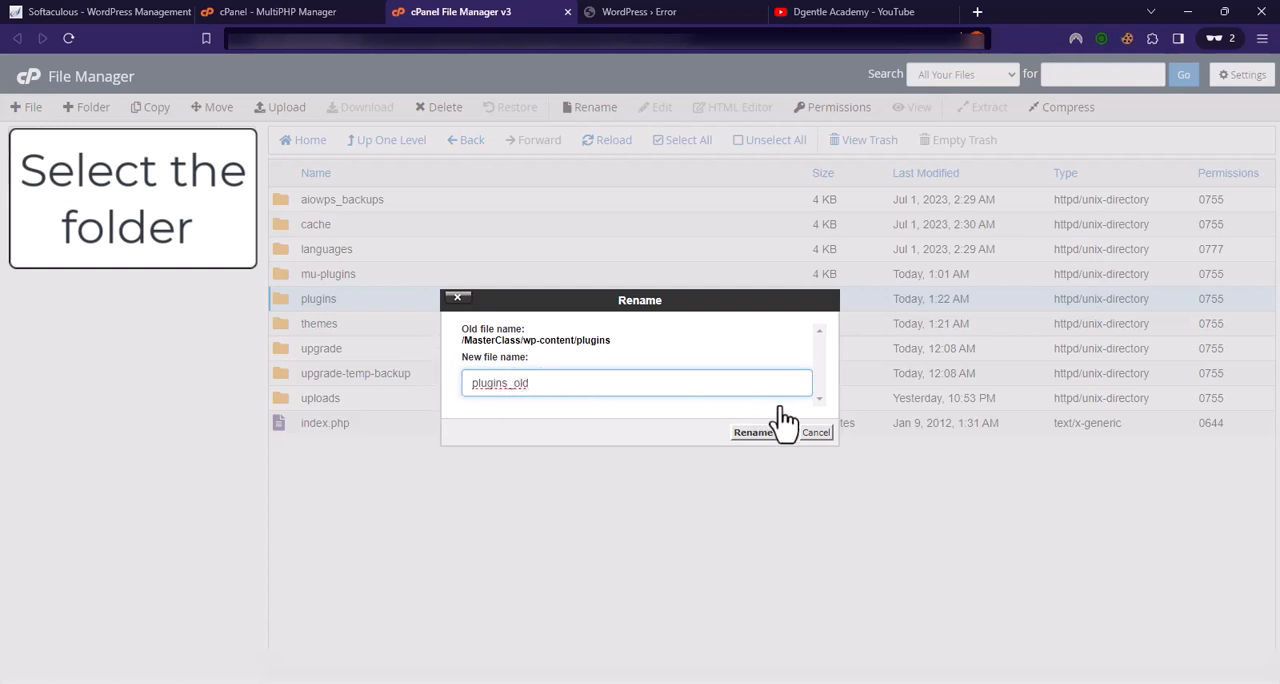
click(763, 433)
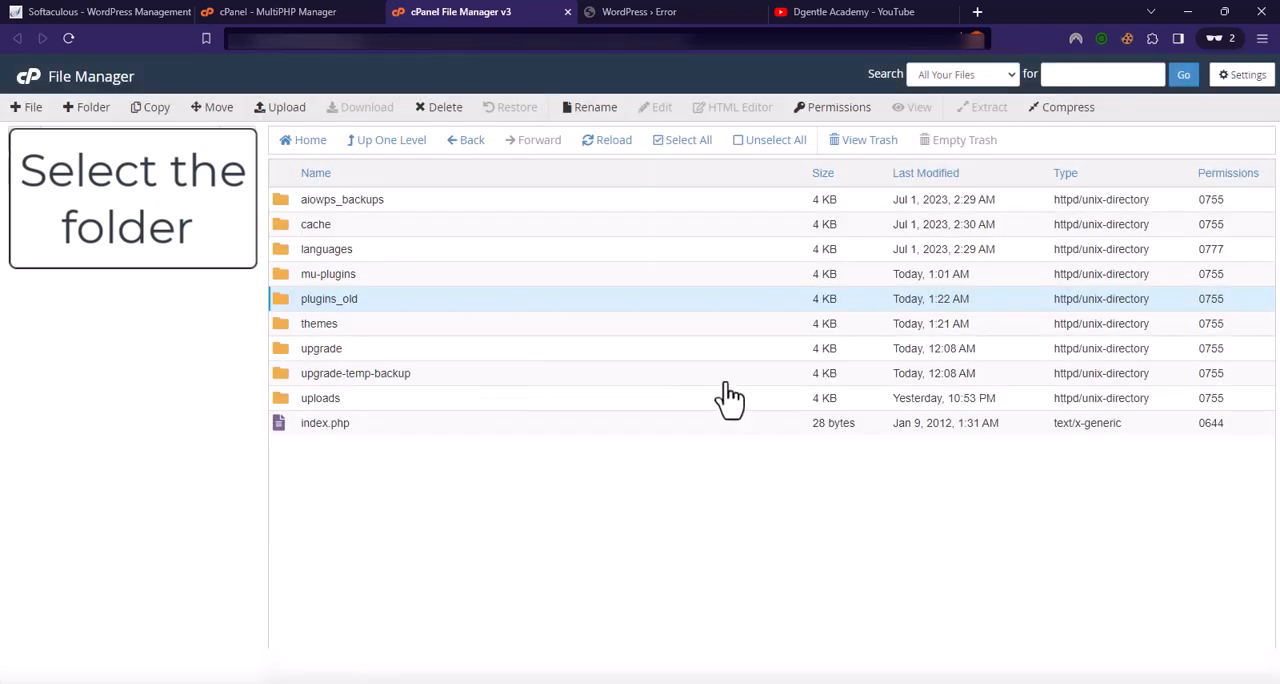
click(611, 148)
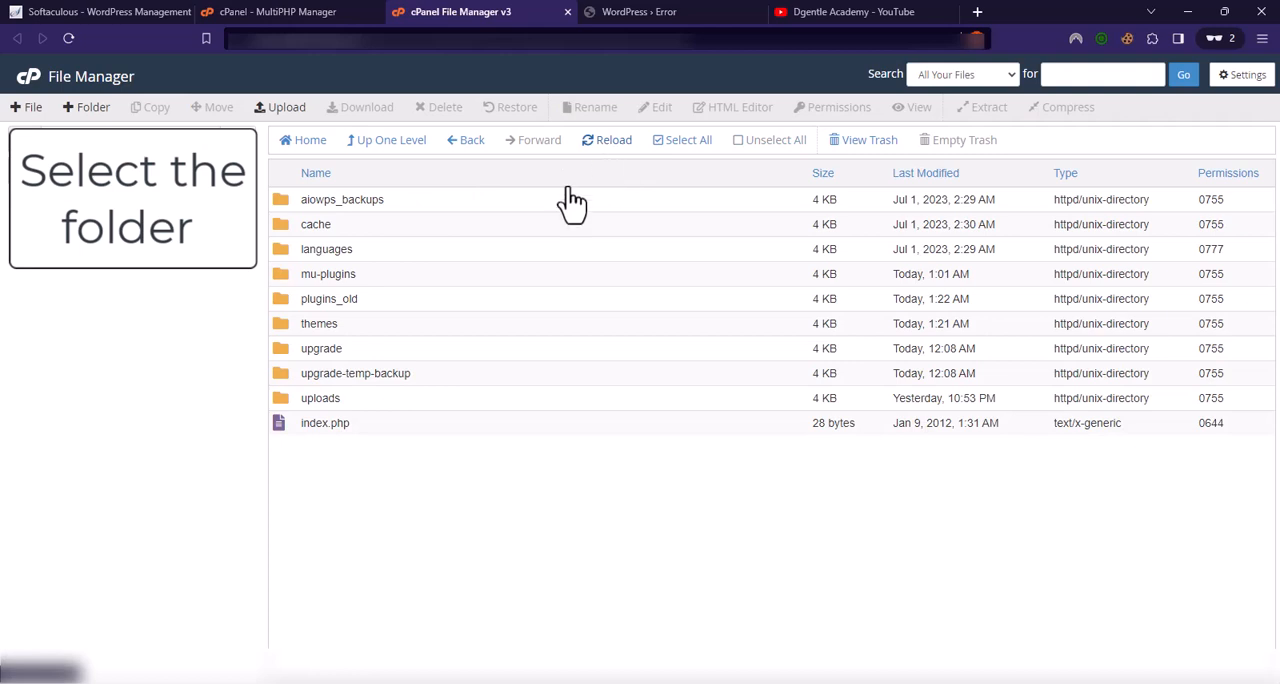
Step: Reload the WordPress admin dashboard and inspect the site's front end in a separate tab
click(652, 12)
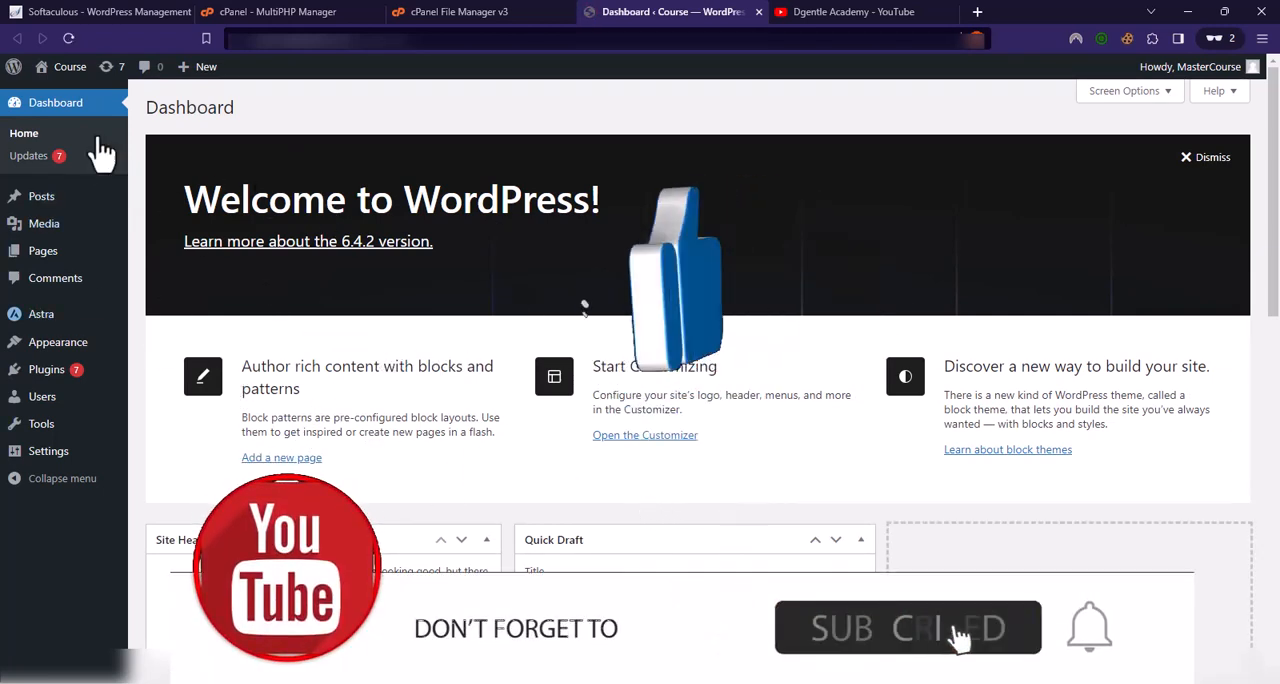
click(68, 38)
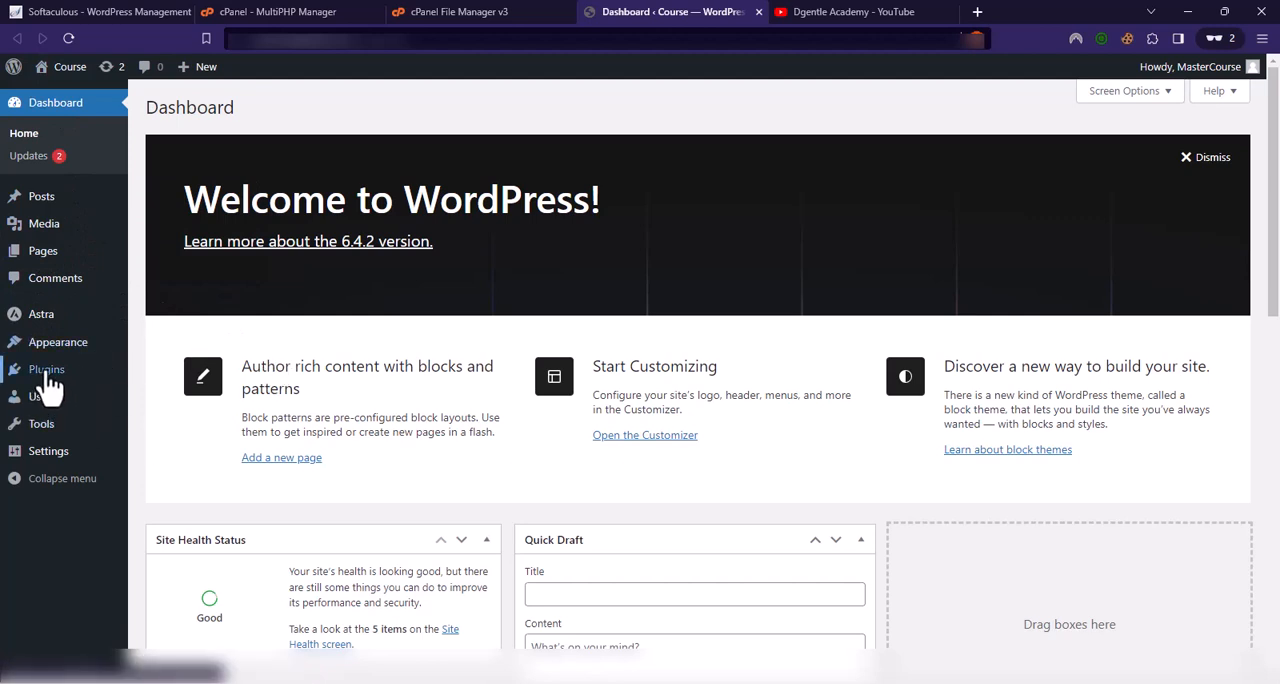
mouse_move(41, 76)
middle_click(58, 100)
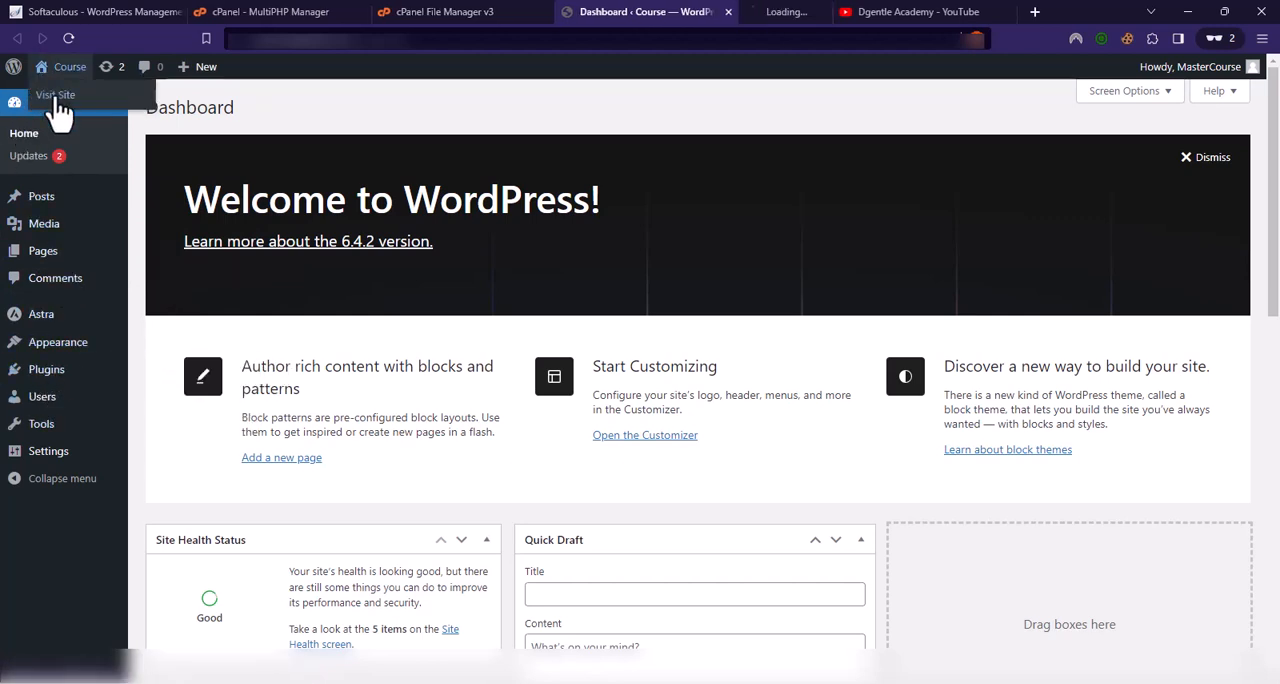
click(756, 16)
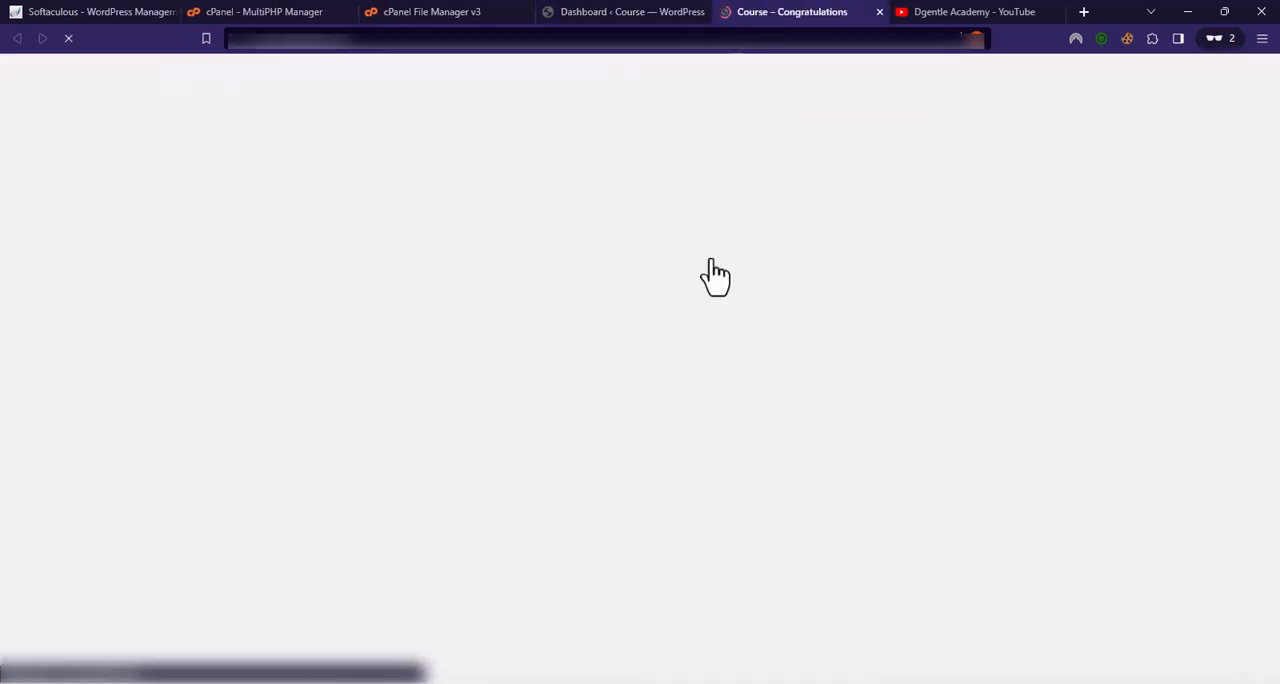
scroll(108, 268, down, 15)
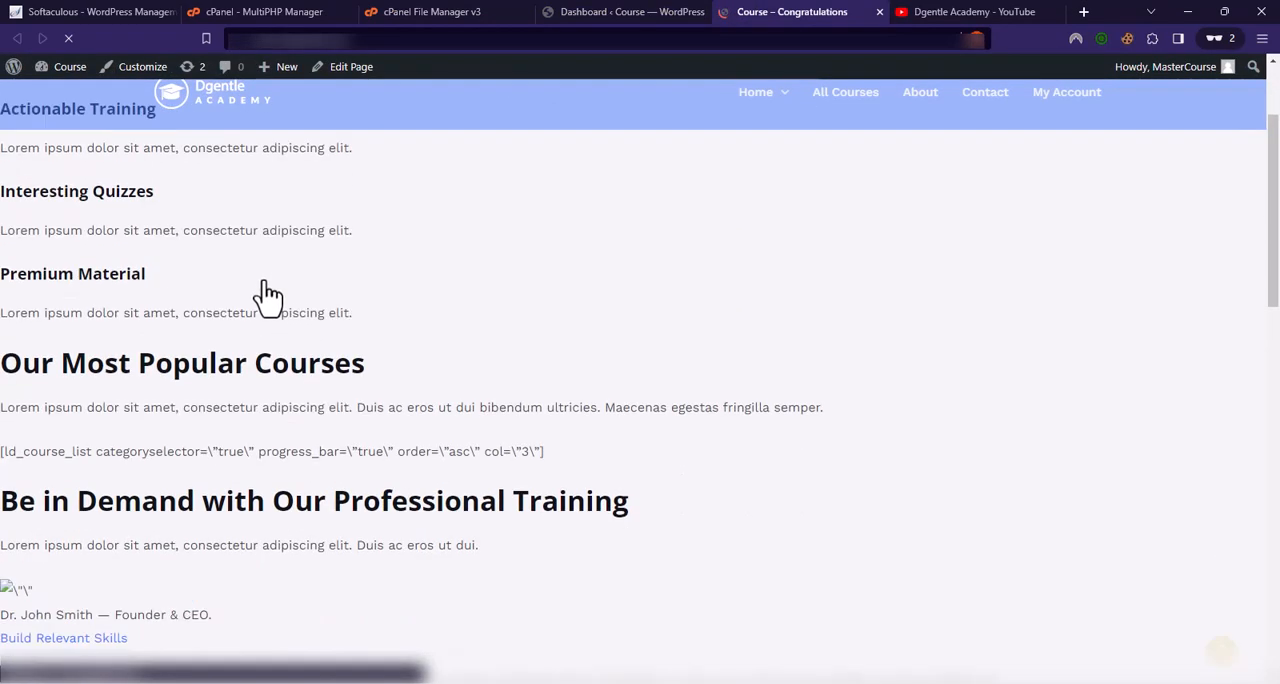
scroll(566, 409, up, 12)
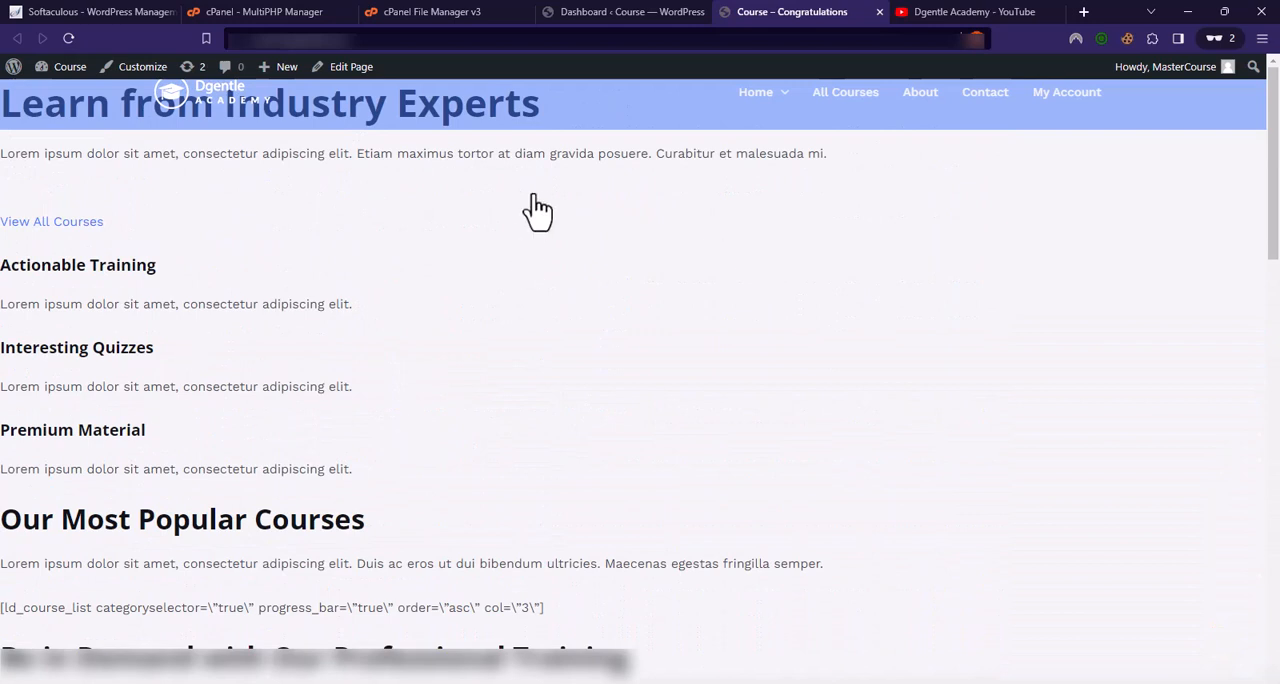
click(879, 13)
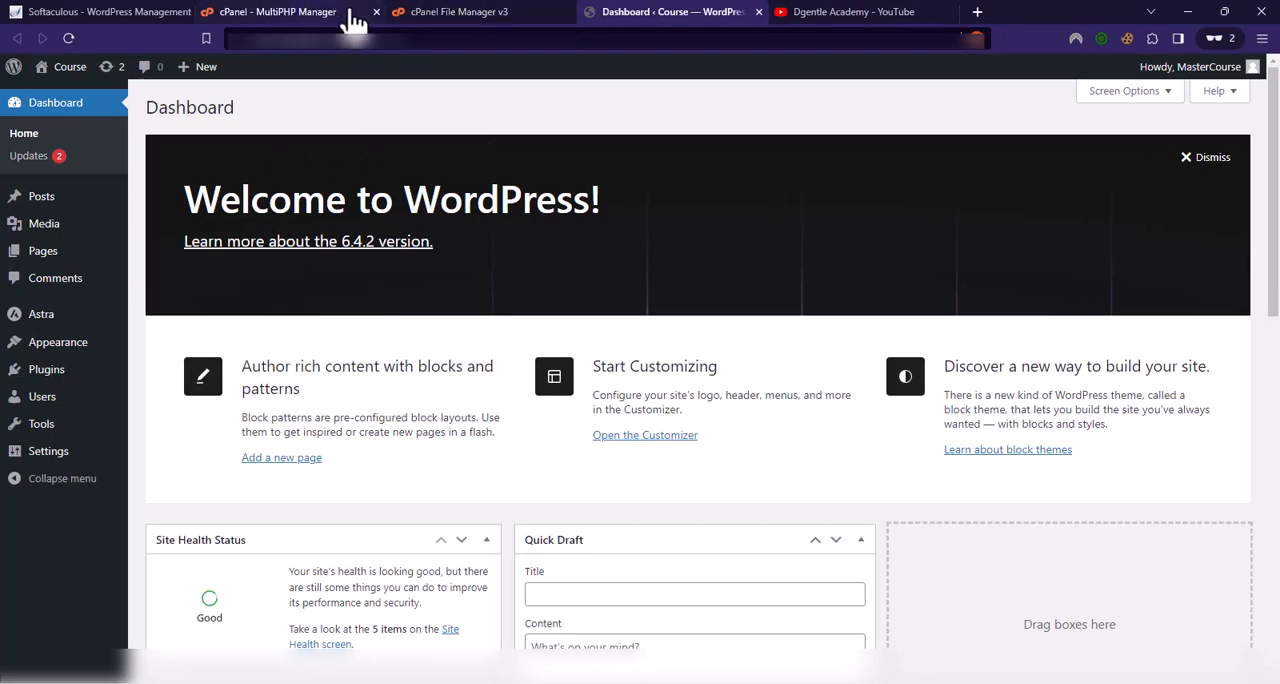
Step: Open the Installed Plugins page in WordPress admin and examine the notices about the site's plugins
click(460, 12)
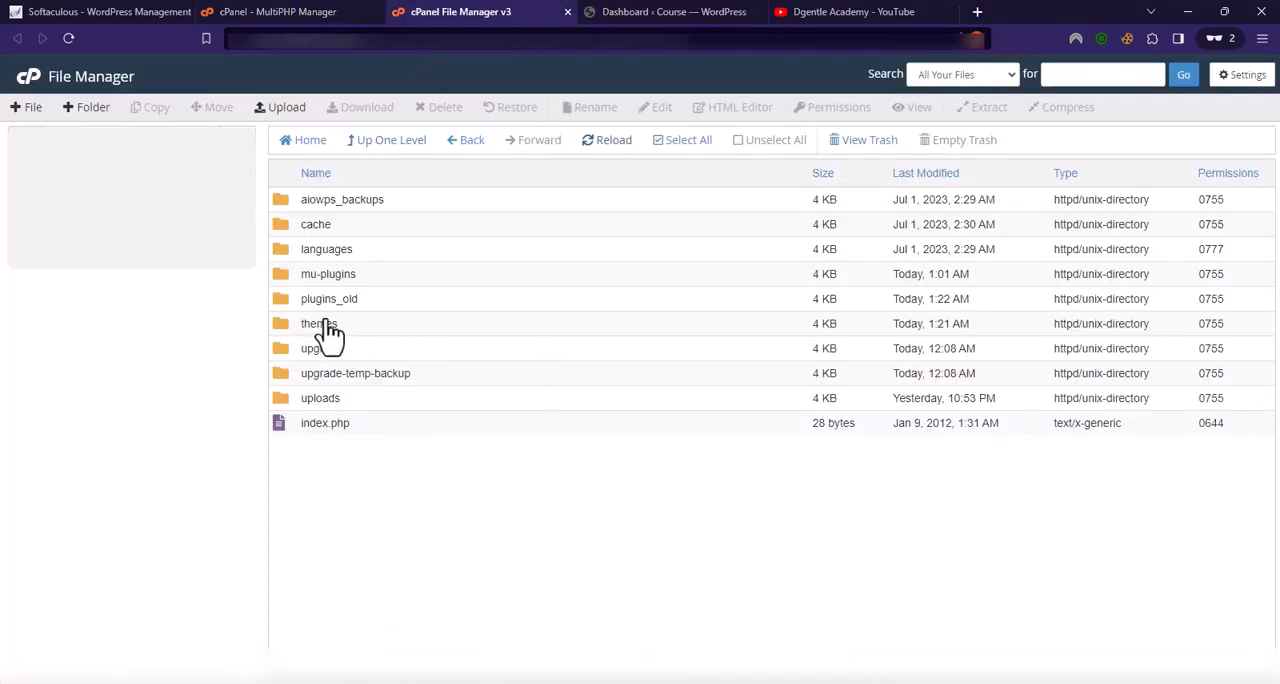
click(657, 12)
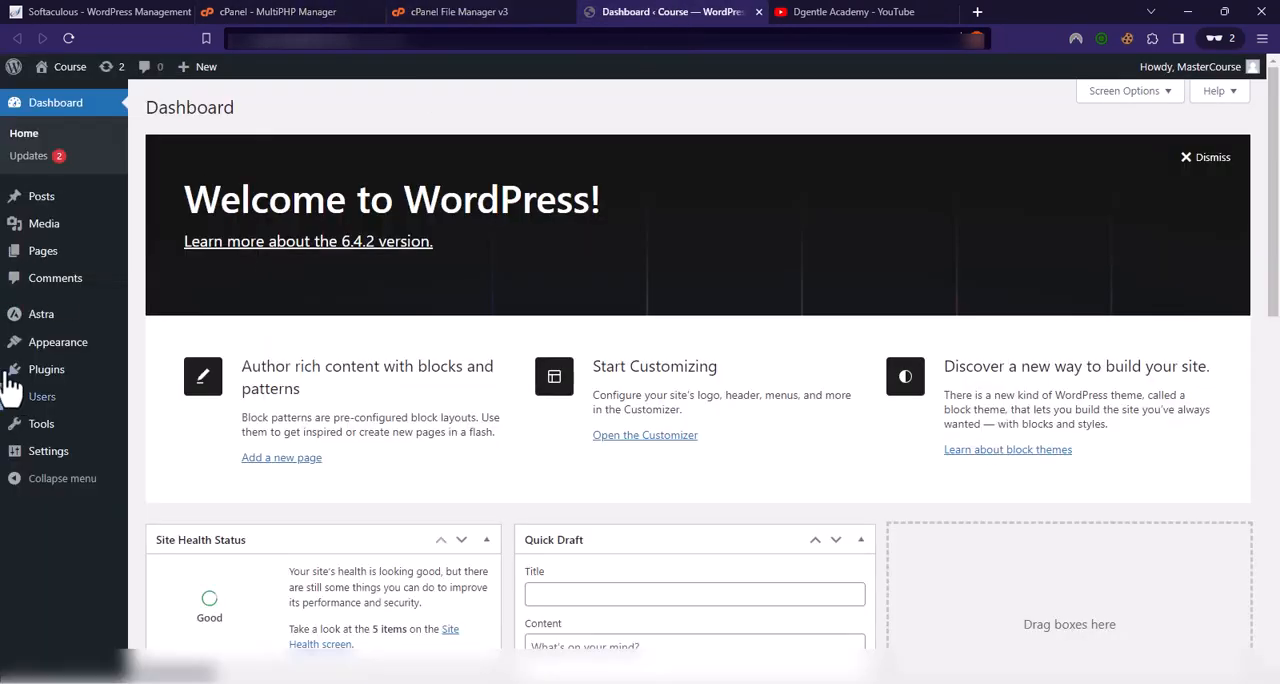
click(88, 374)
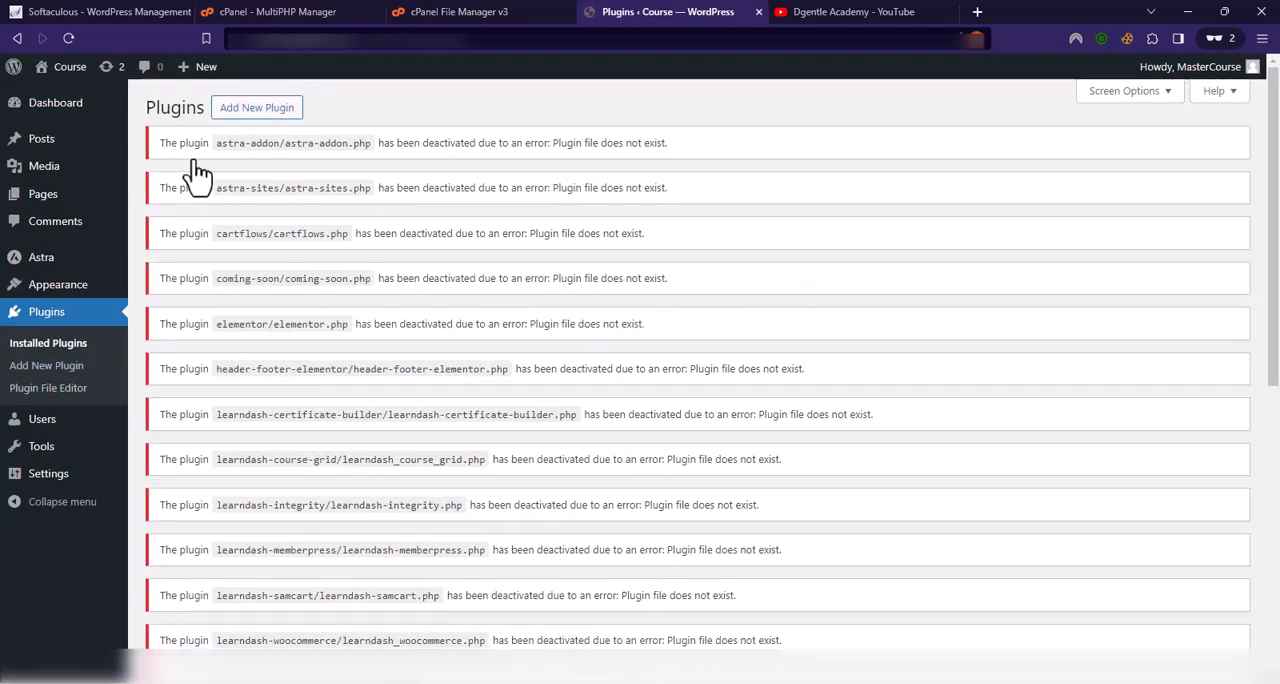
scroll(277, 589, down, 4)
scroll(277, 360, up, 4)
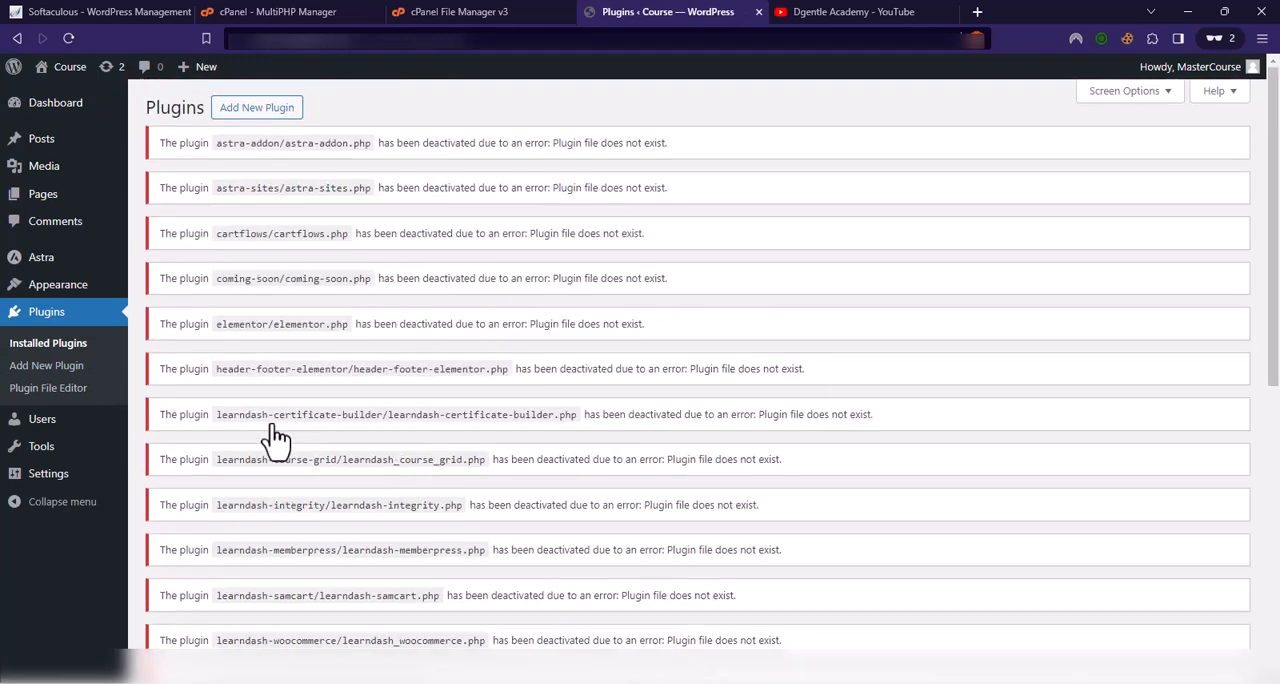
click(456, 14)
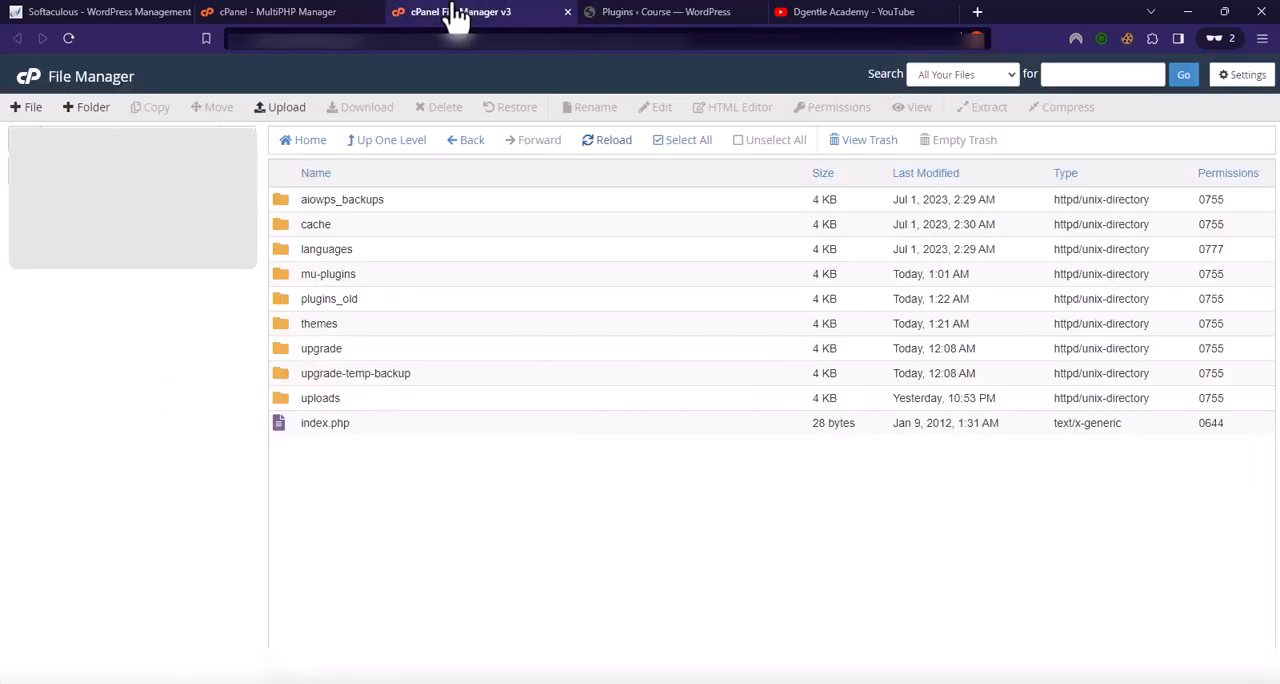
click(672, 12)
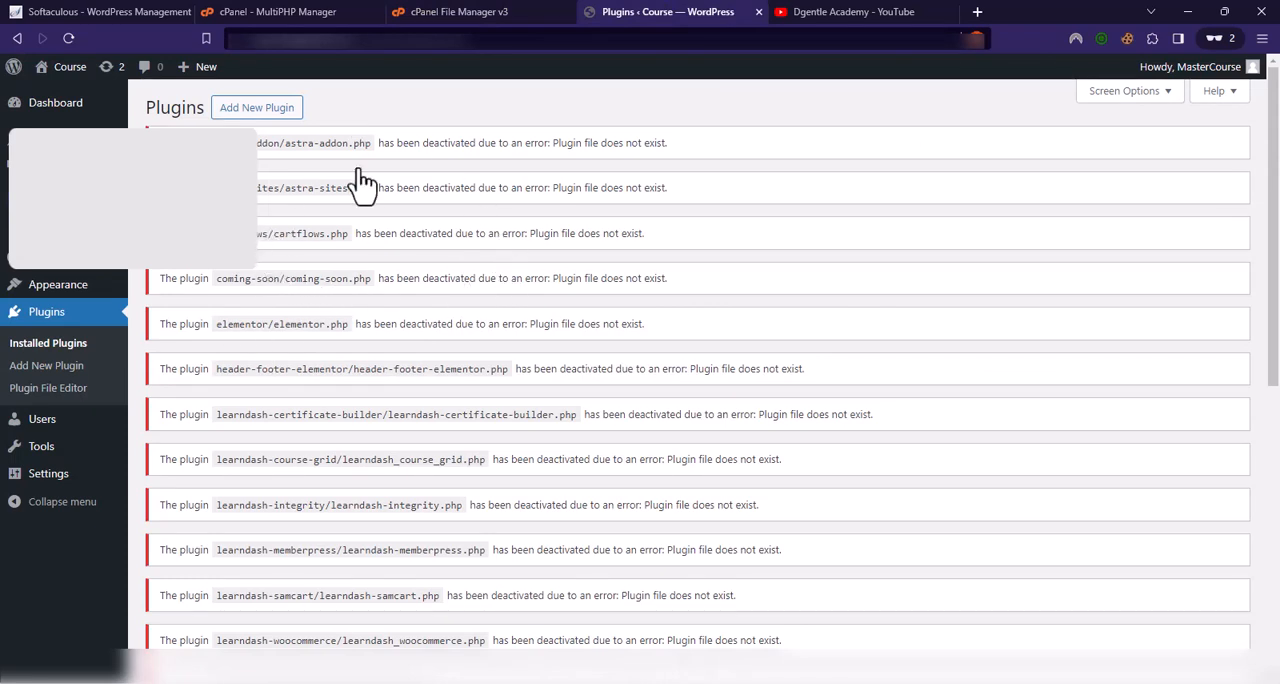
Step: In the cPanel File Manager, rename the plugins_old folder back to plugins and refresh the file listing
click(440, 13)
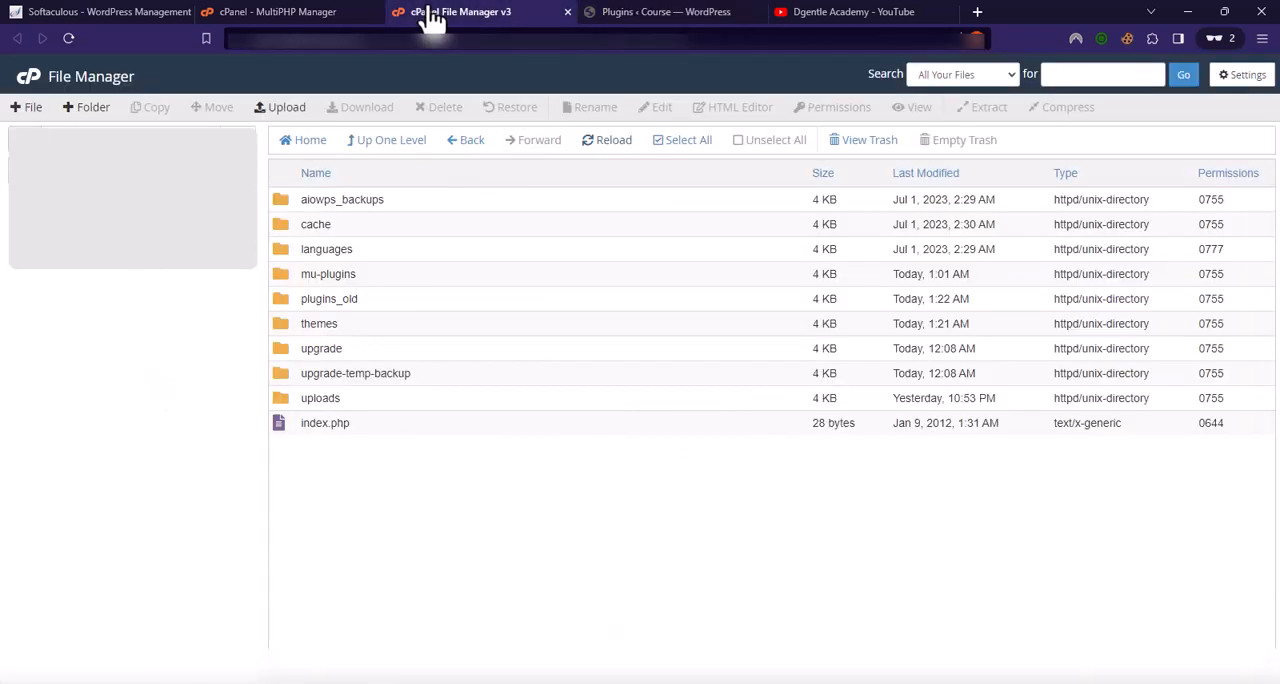
click(300, 306)
right_click(296, 304)
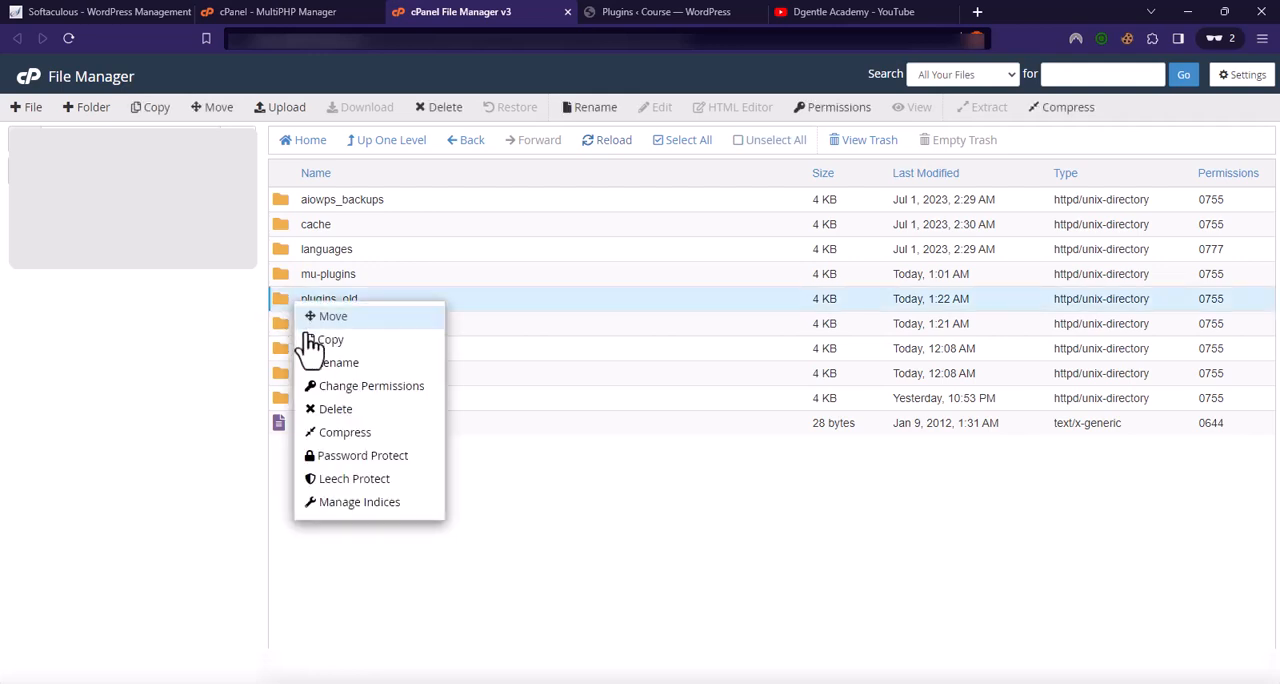
click(345, 366)
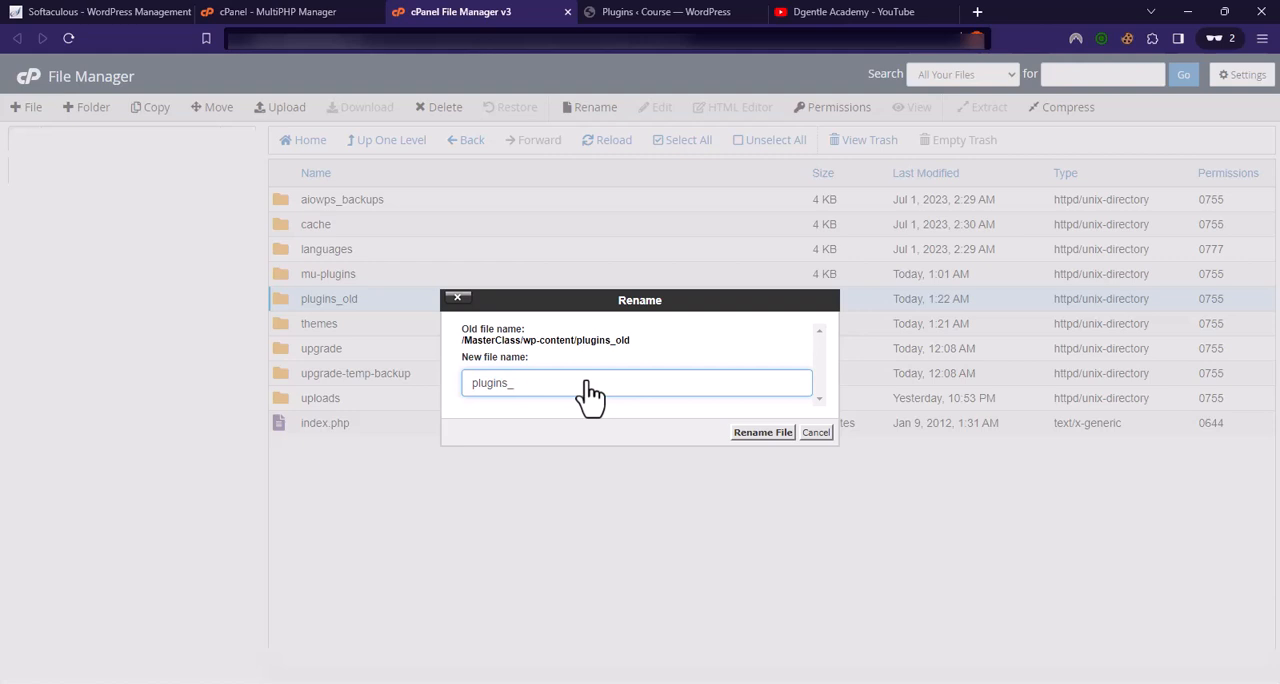
click(762, 432)
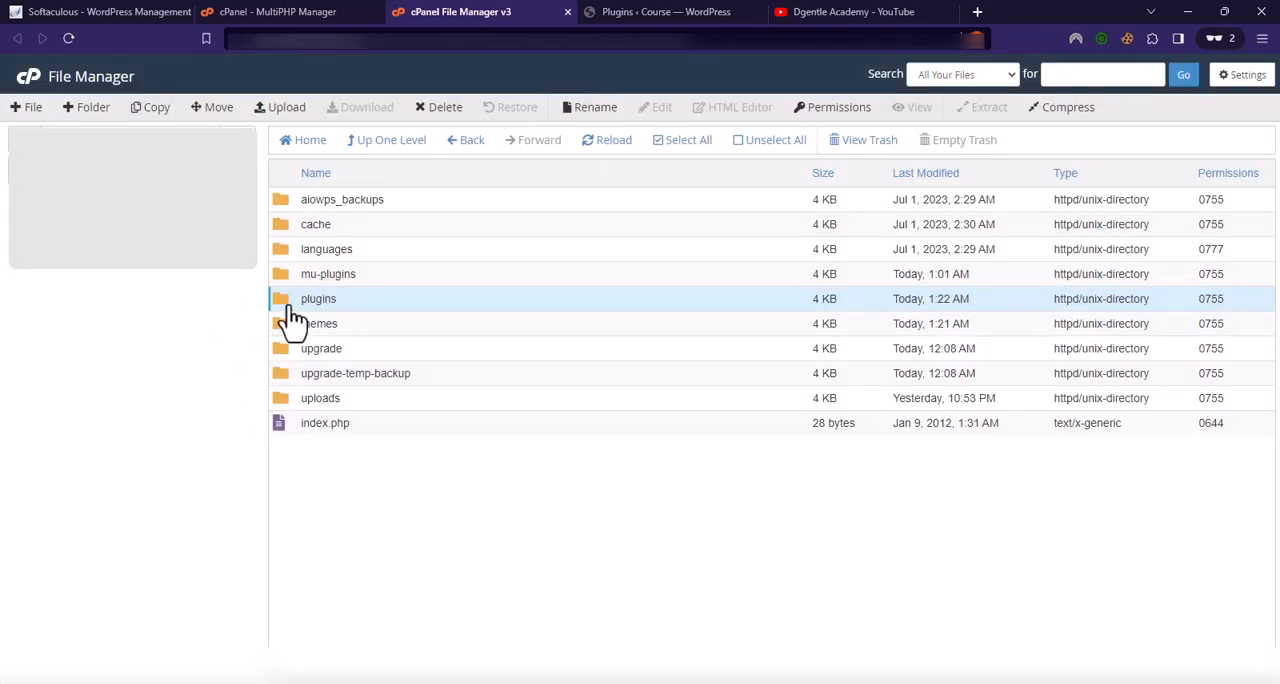
click(593, 141)
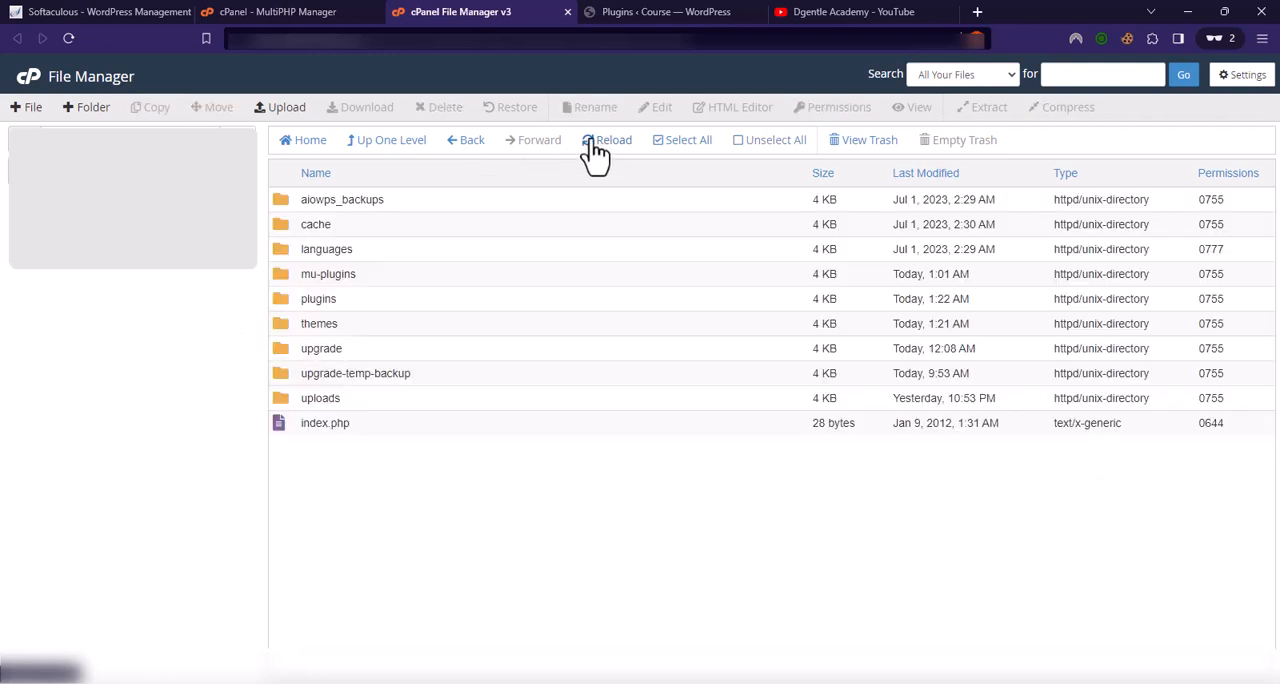
Step: Reload the Installed Plugins page in WordPress admin and review the full list of restored plugins
click(615, 12)
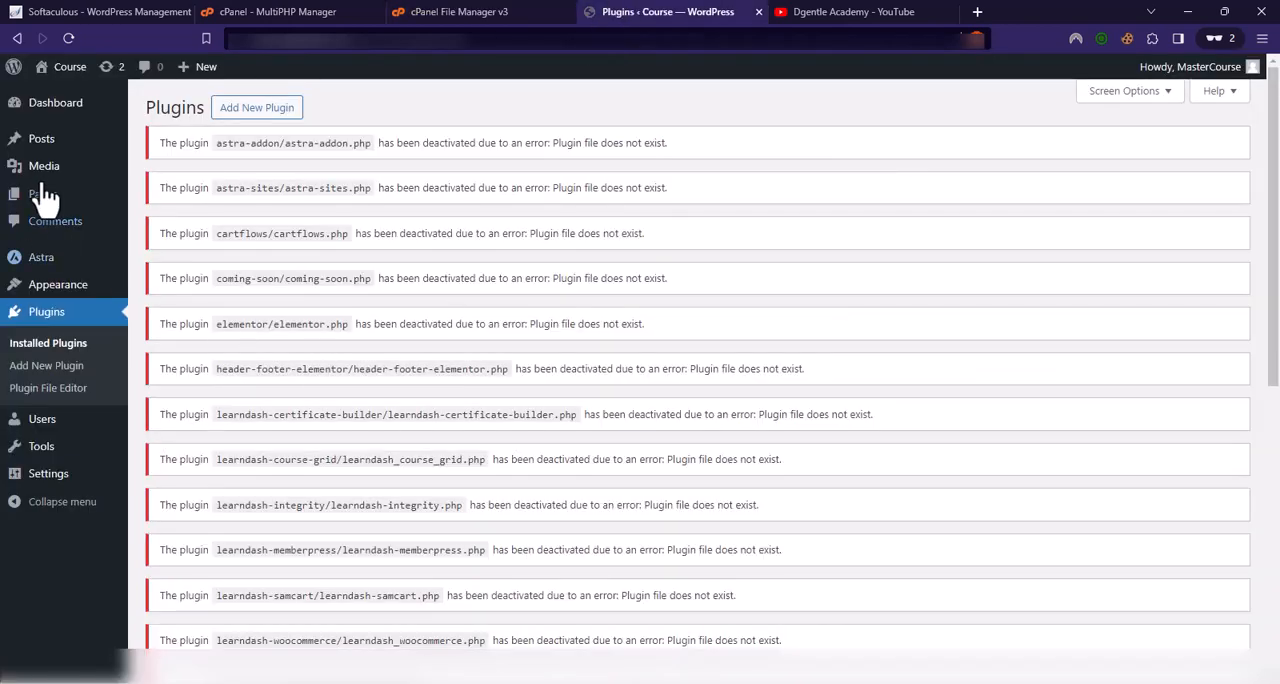
click(68, 38)
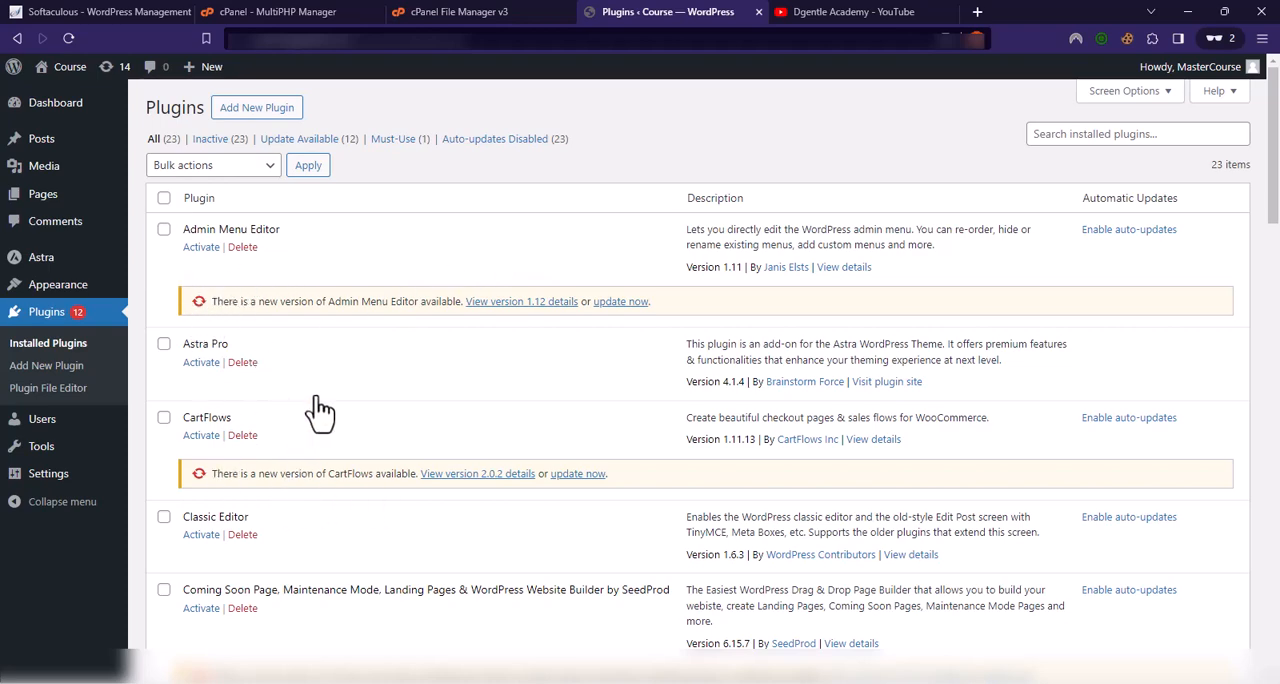
scroll(320, 410, down, 1)
scroll(289, 443, down, 2)
scroll(300, 428, up, 2)
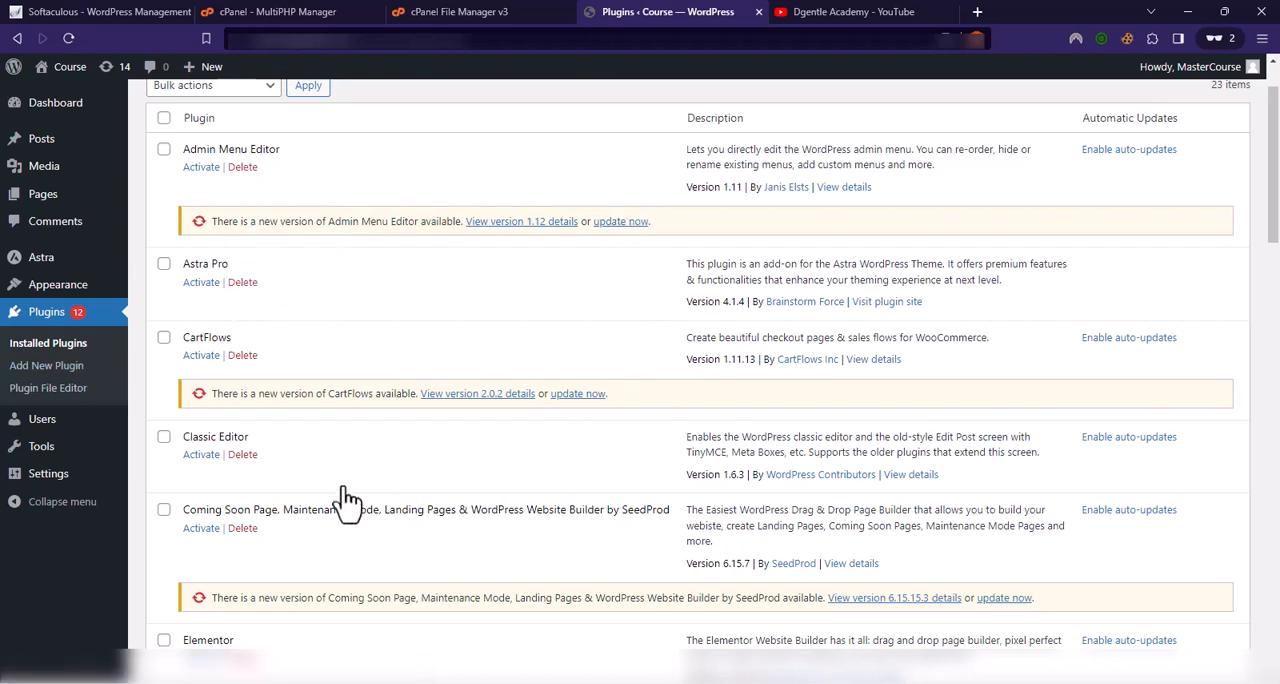
scroll(257, 429, up, 1)
scroll(163, 466, down, 7)
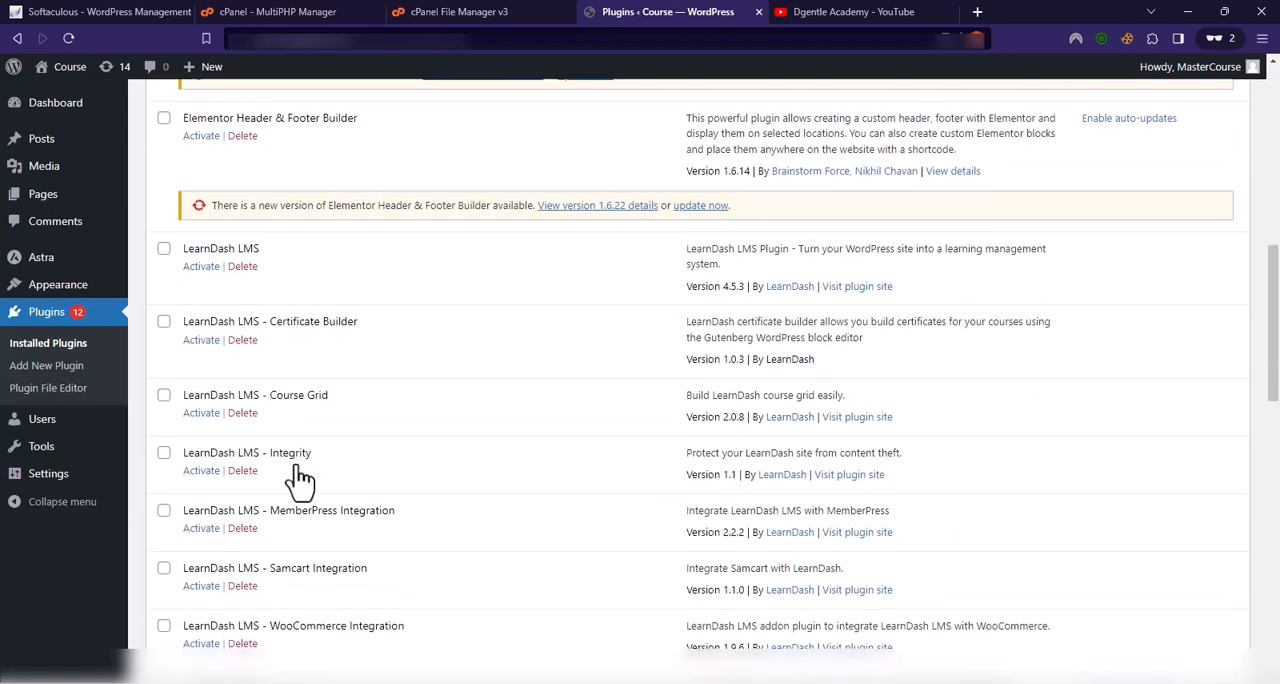
scroll(278, 468, down, 9)
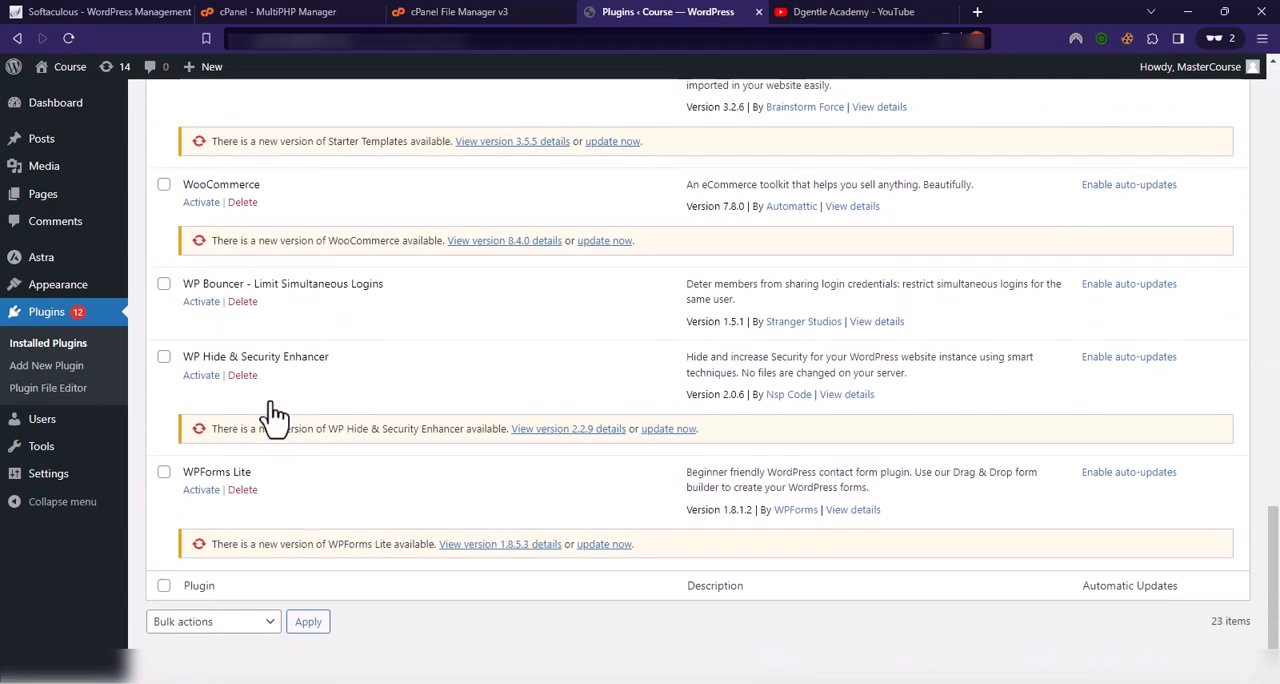
scroll(270, 418, up, 15)
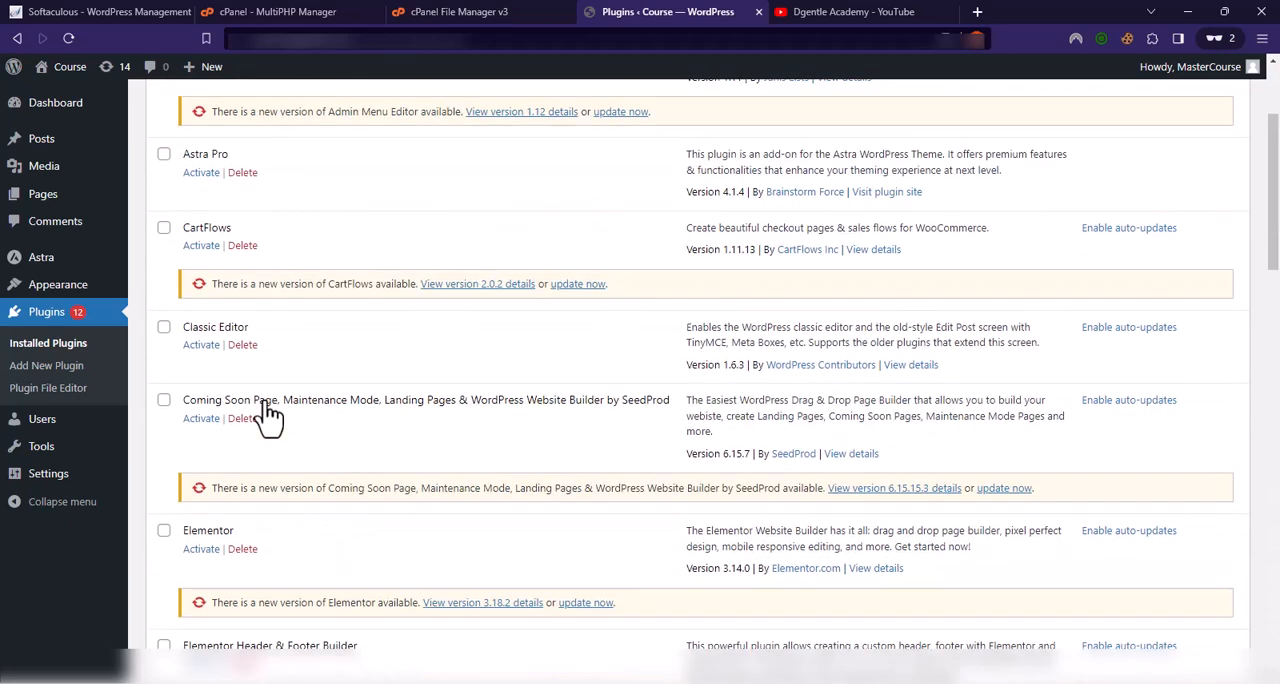
Step: Update the Elementor plugin to version 3.18.2 and activate it
scroll(230, 352, down, 4)
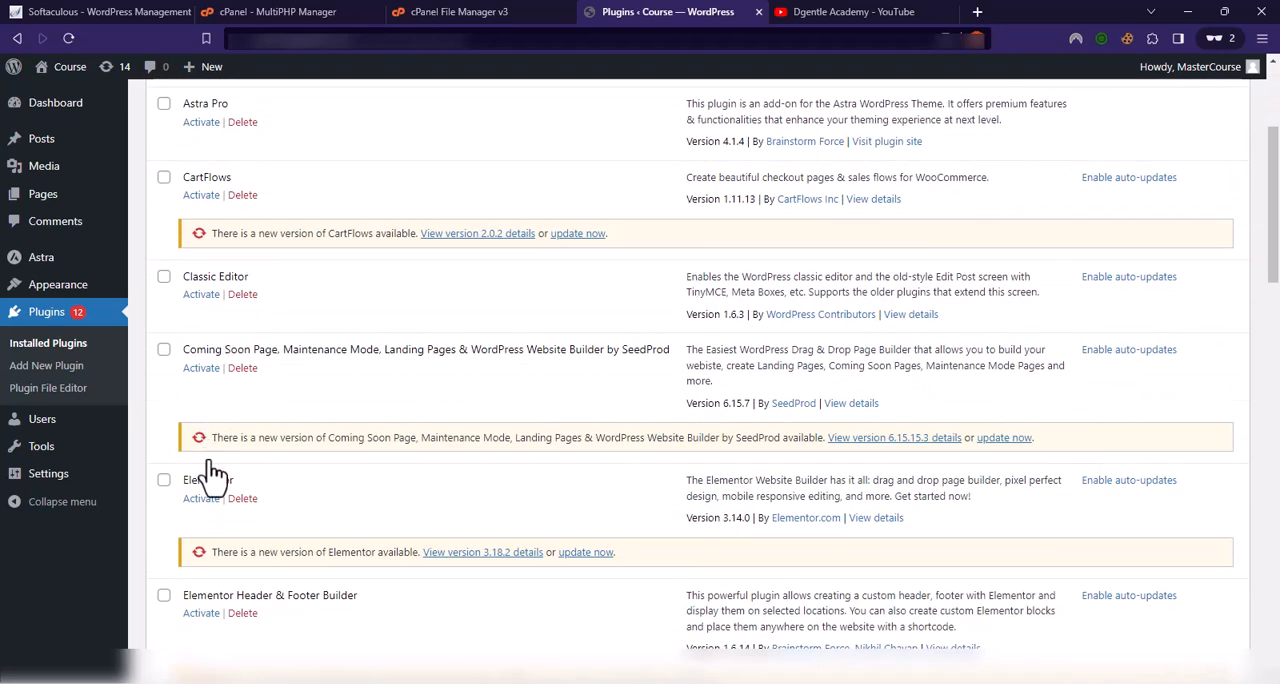
click(586, 392)
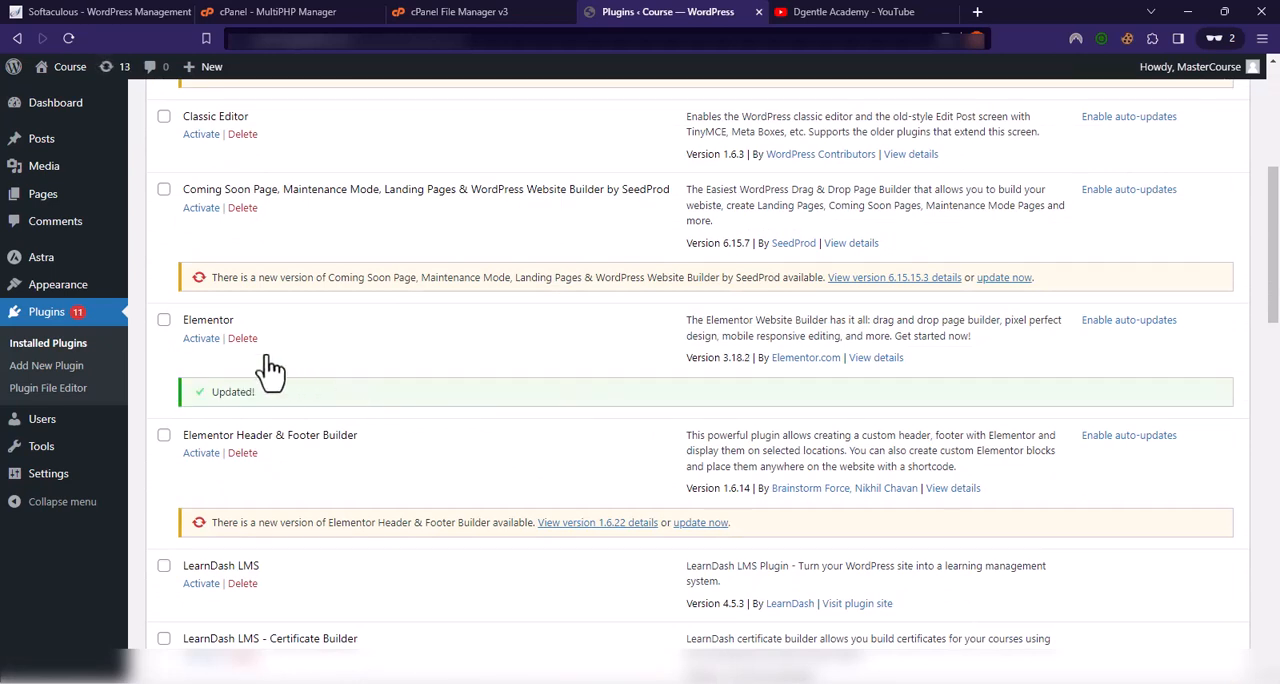
click(205, 339)
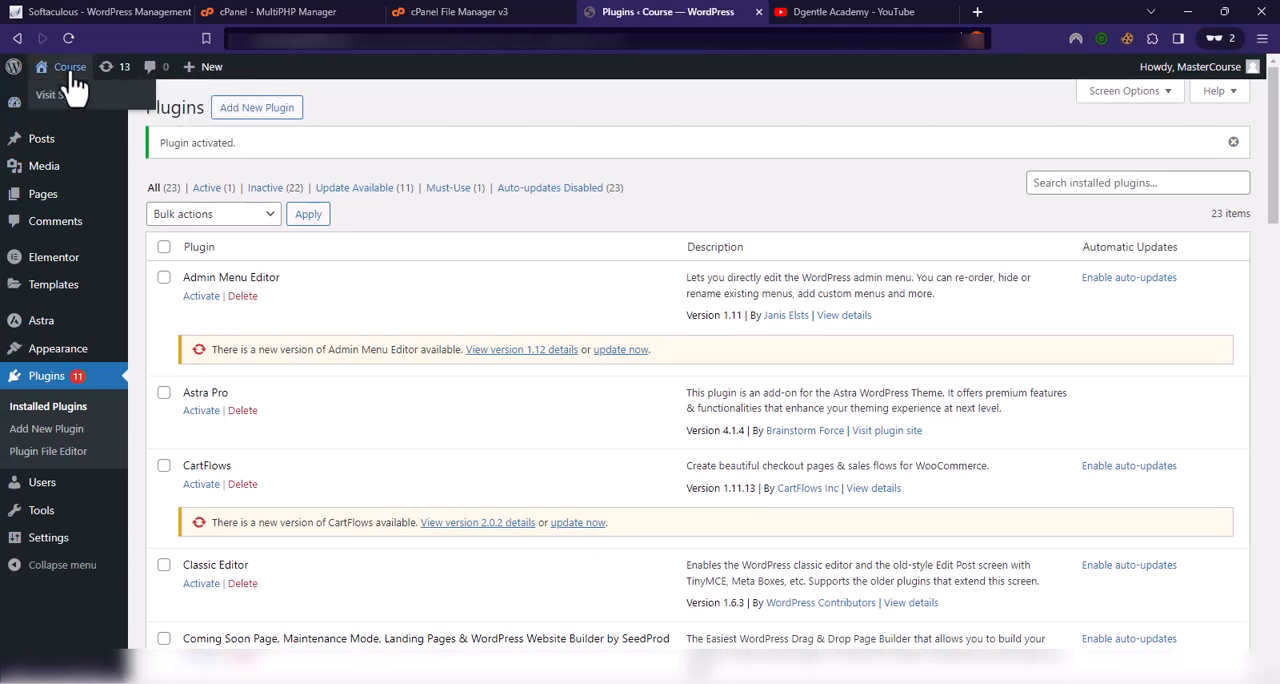
Step: Open the Course site's front end in a separate tab and examine how the home page sections render
middle_click(55, 94)
click(762, 14)
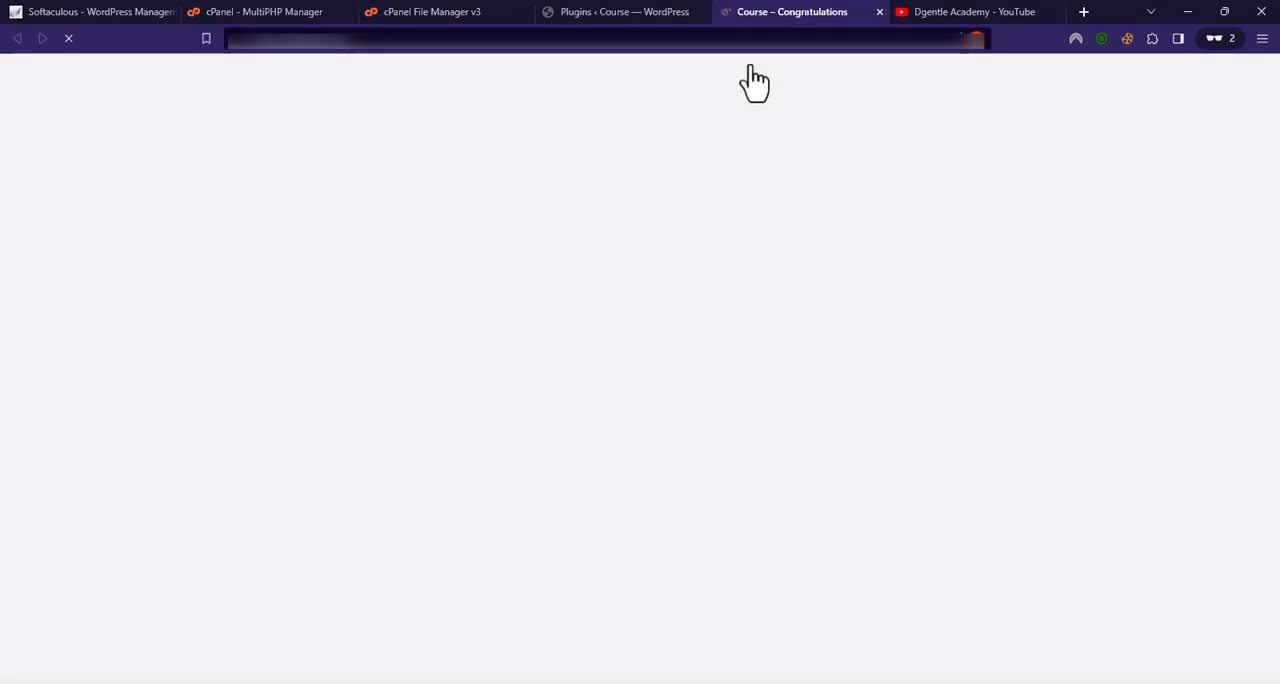
scroll(390, 370, down, 5)
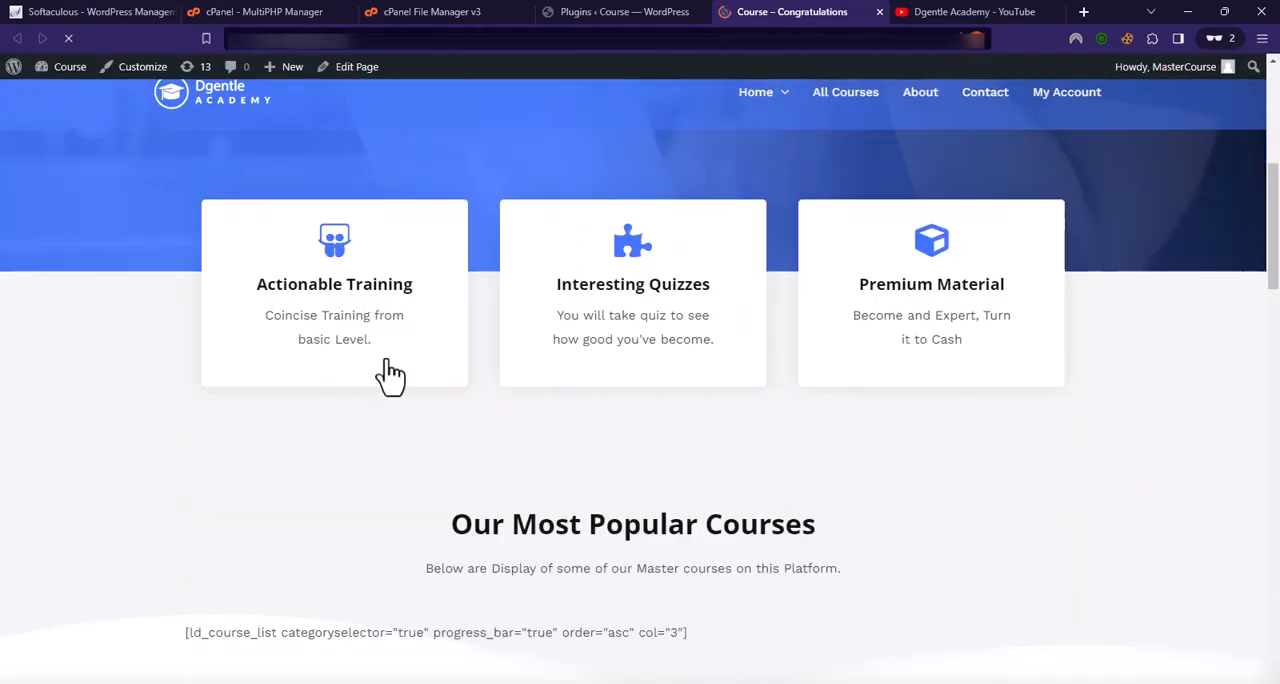
scroll(390, 372, down, 10)
scroll(392, 374, up, 2)
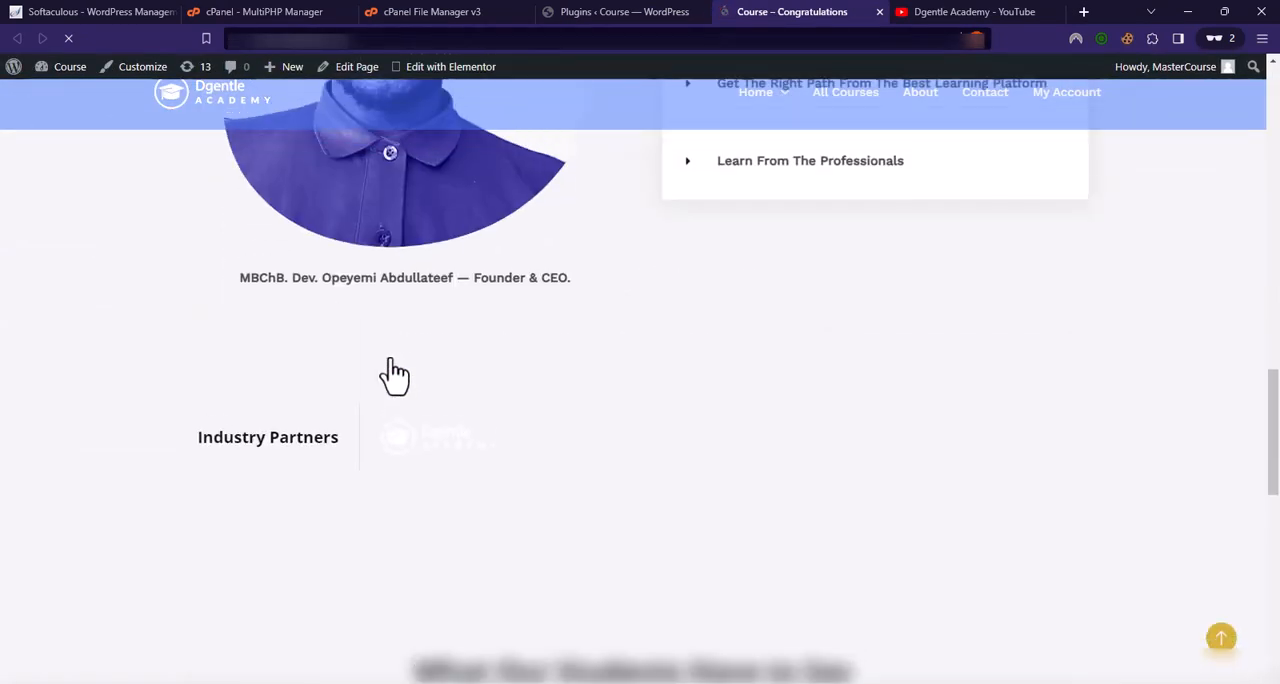
scroll(392, 372, up, 7)
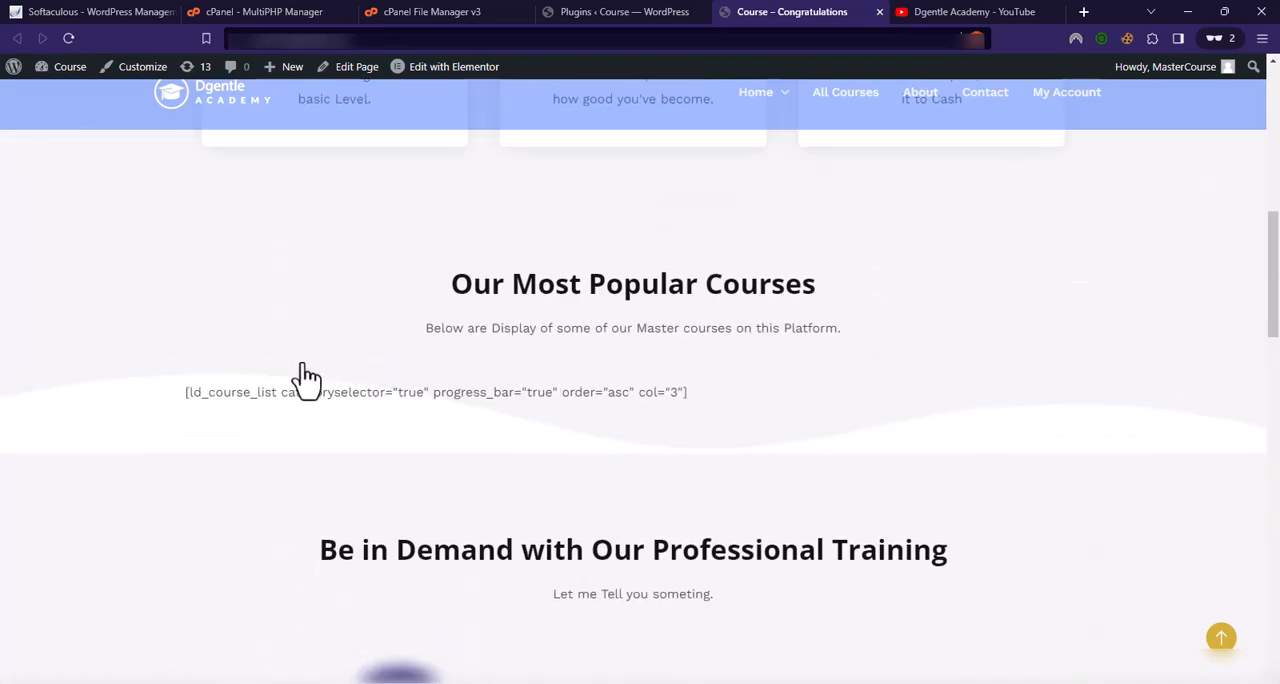
scroll(486, 423, down, 8)
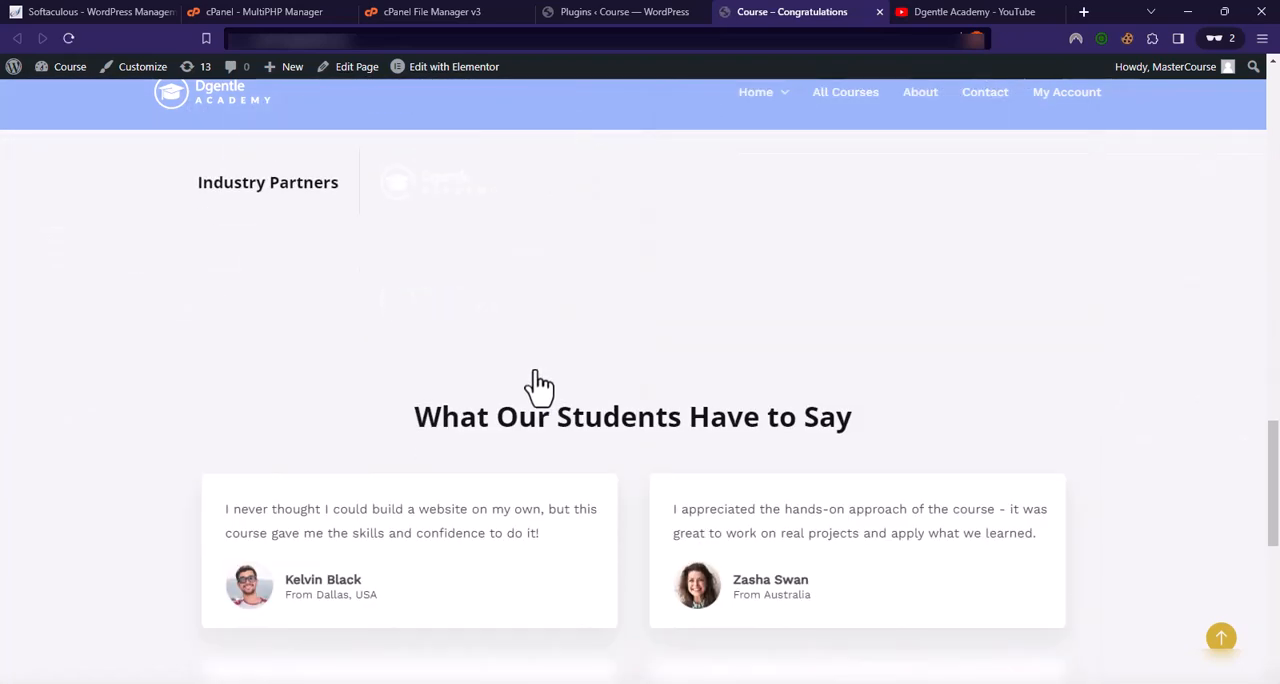
scroll(528, 400, up, 6)
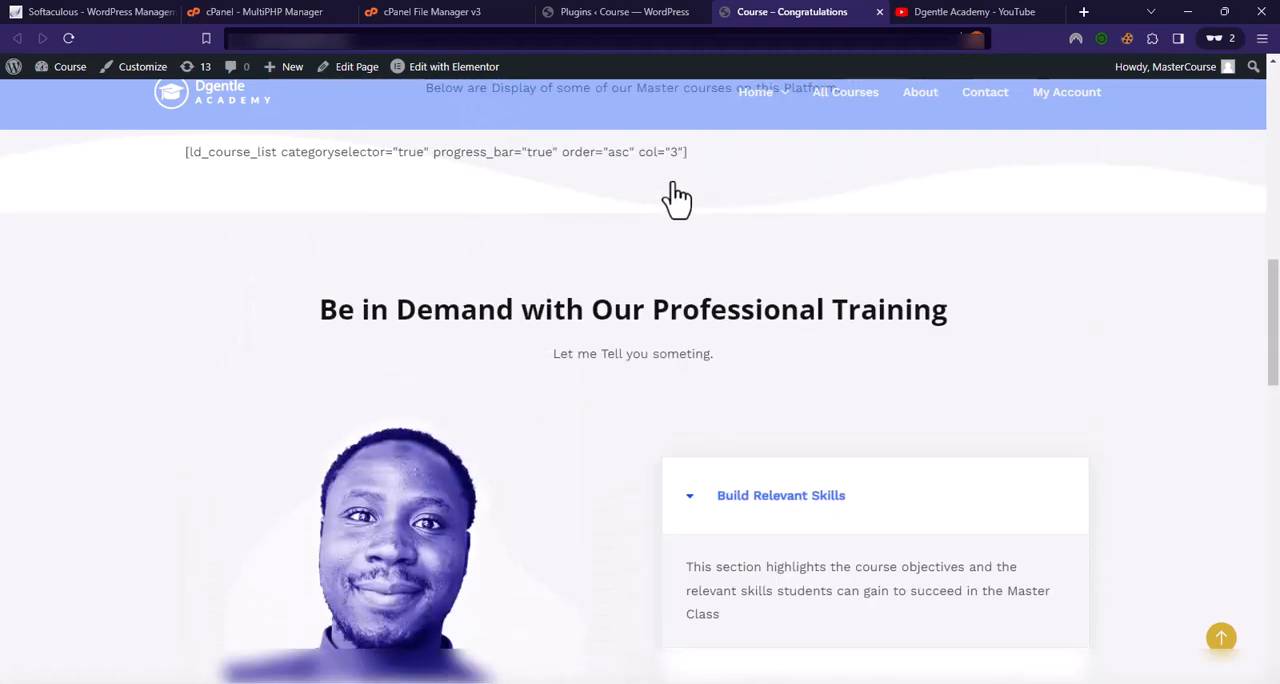
Step: Back on the Installed Plugins page, update the Elementor Header & Footer Builder plugin to version 1.6.22
click(612, 14)
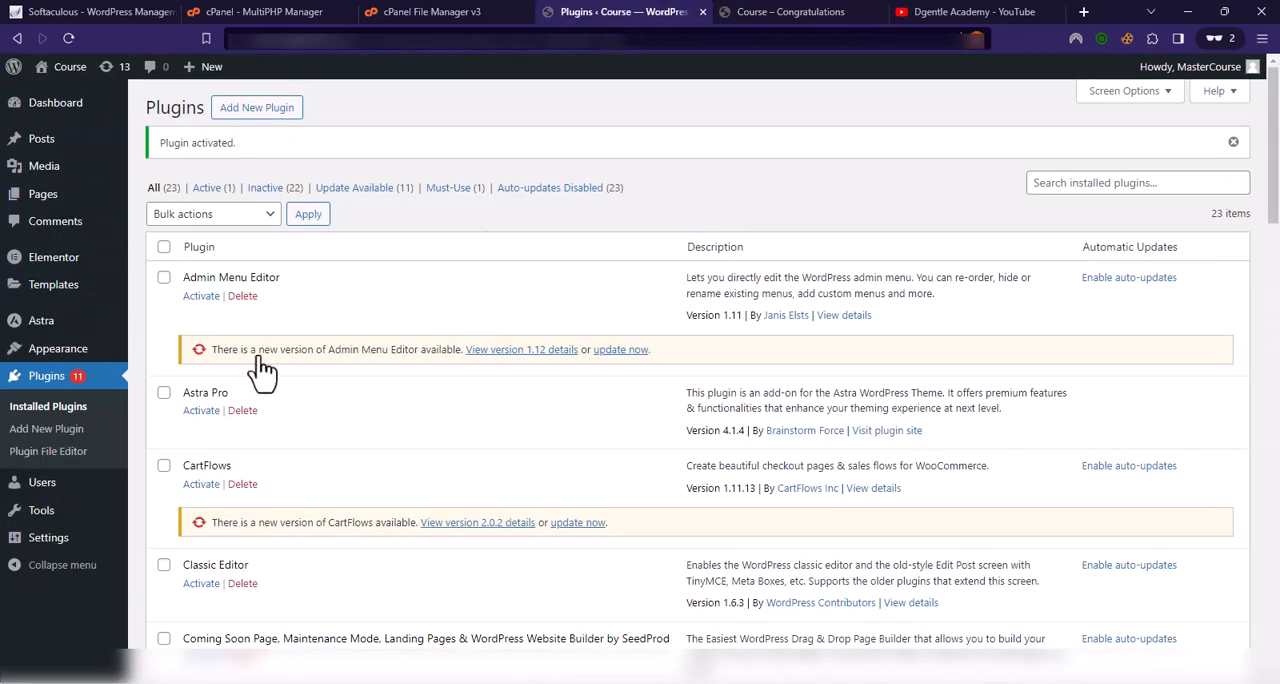
scroll(262, 370, down, 2)
scroll(320, 315, up, 2)
scroll(287, 378, down, 2)
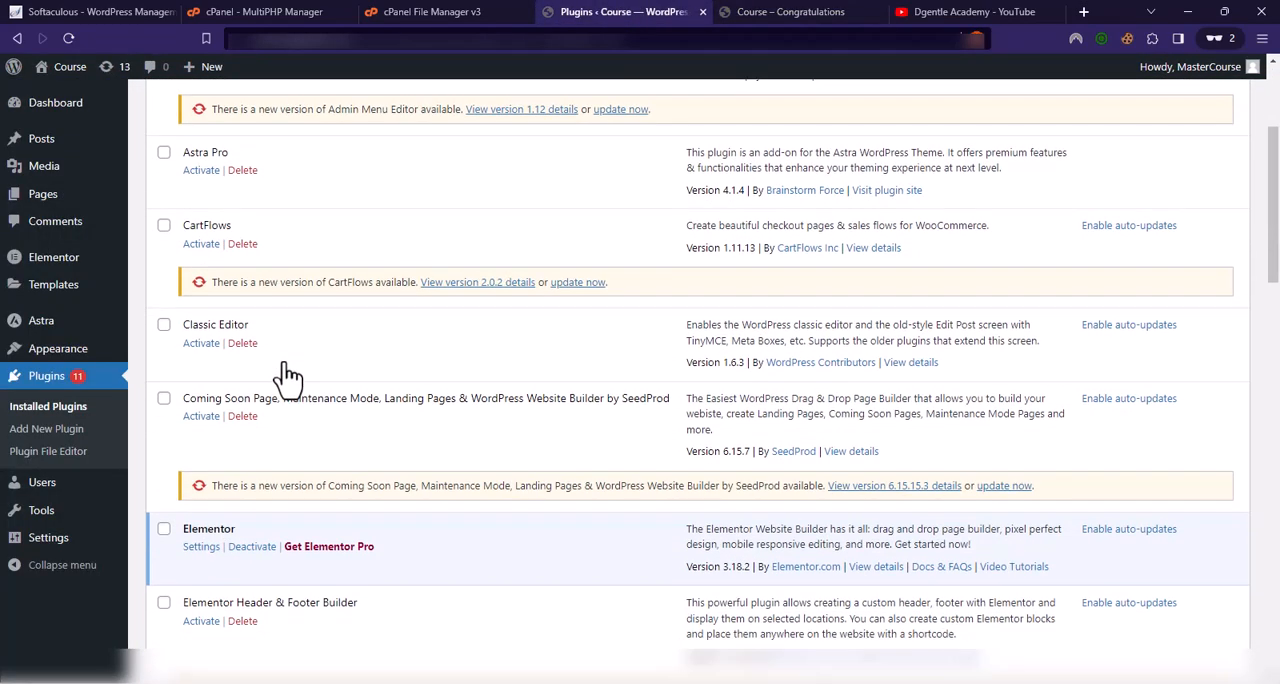
scroll(287, 378, down, 1)
scroll(285, 385, down, 3)
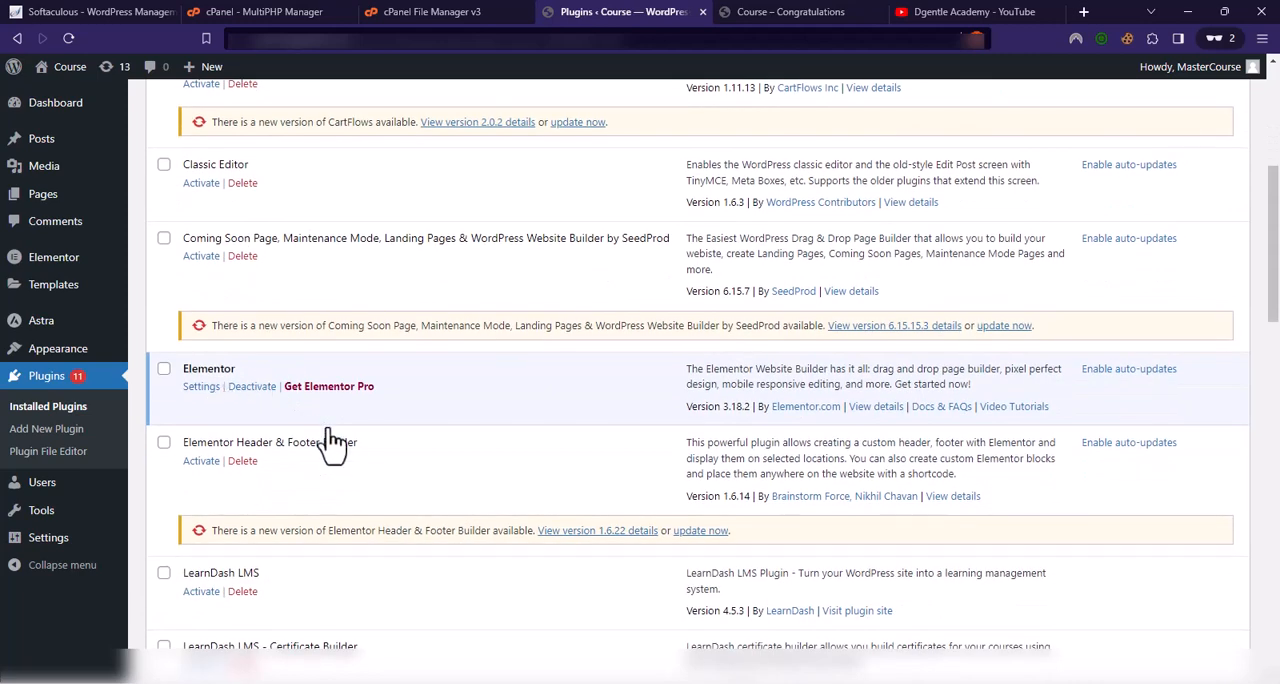
click(700, 372)
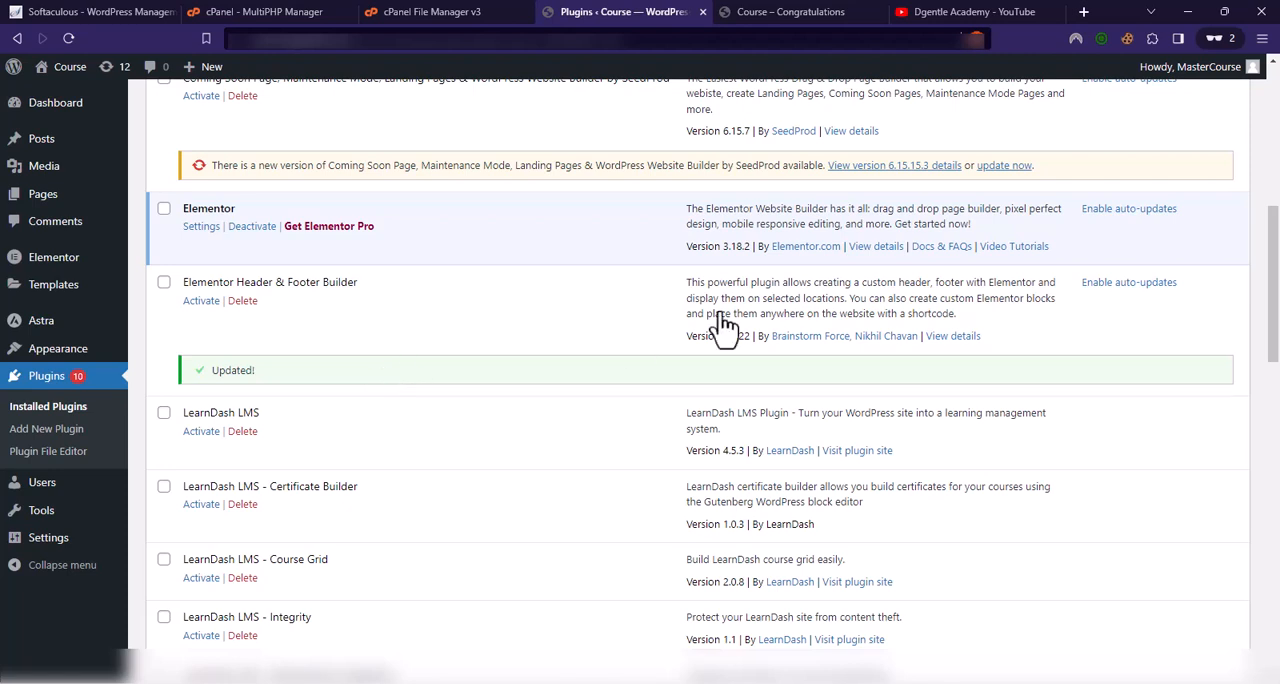
Step: Browse the videos on the Dgentle Academy YouTube channel and return to the WordPress Plugins page
click(927, 14)
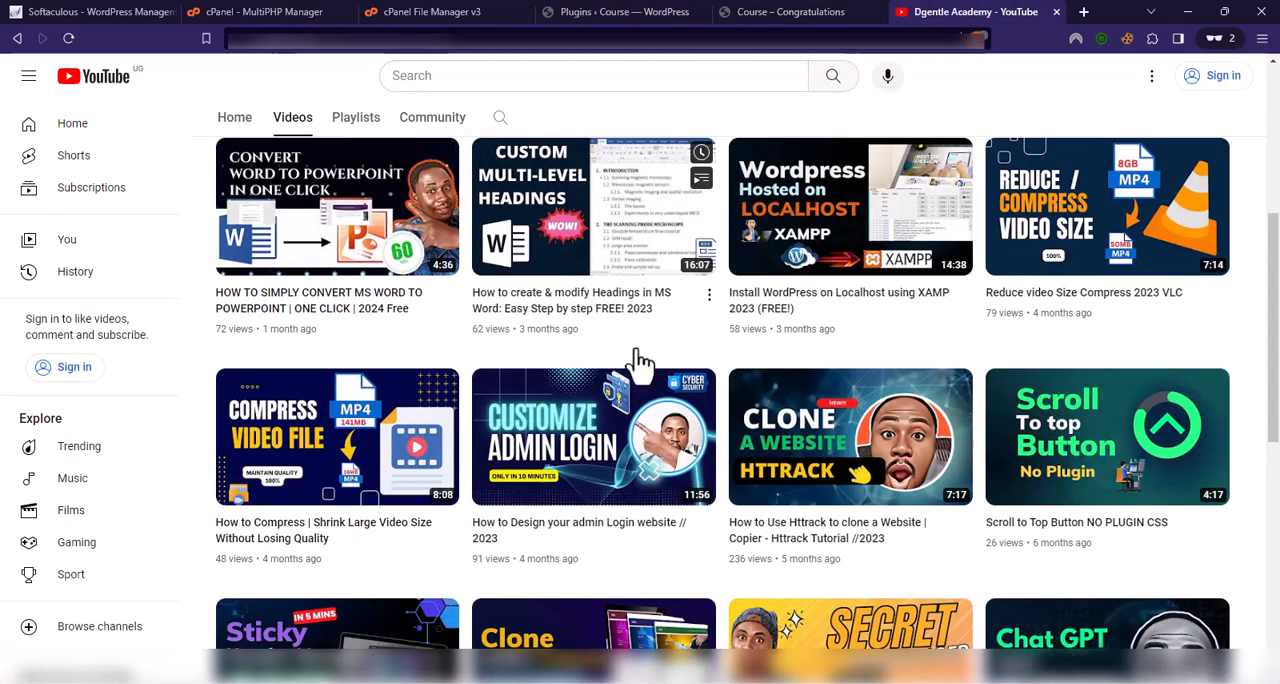
scroll(483, 428, up, 1)
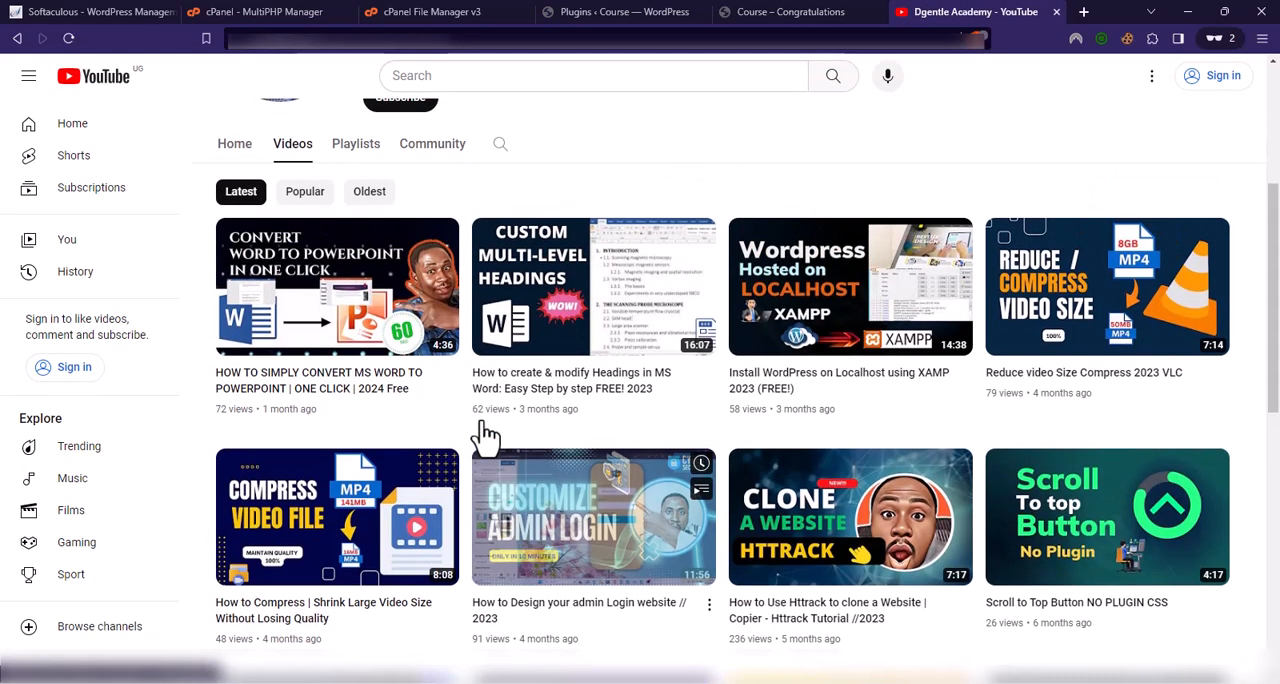
scroll(483, 428, up, 2)
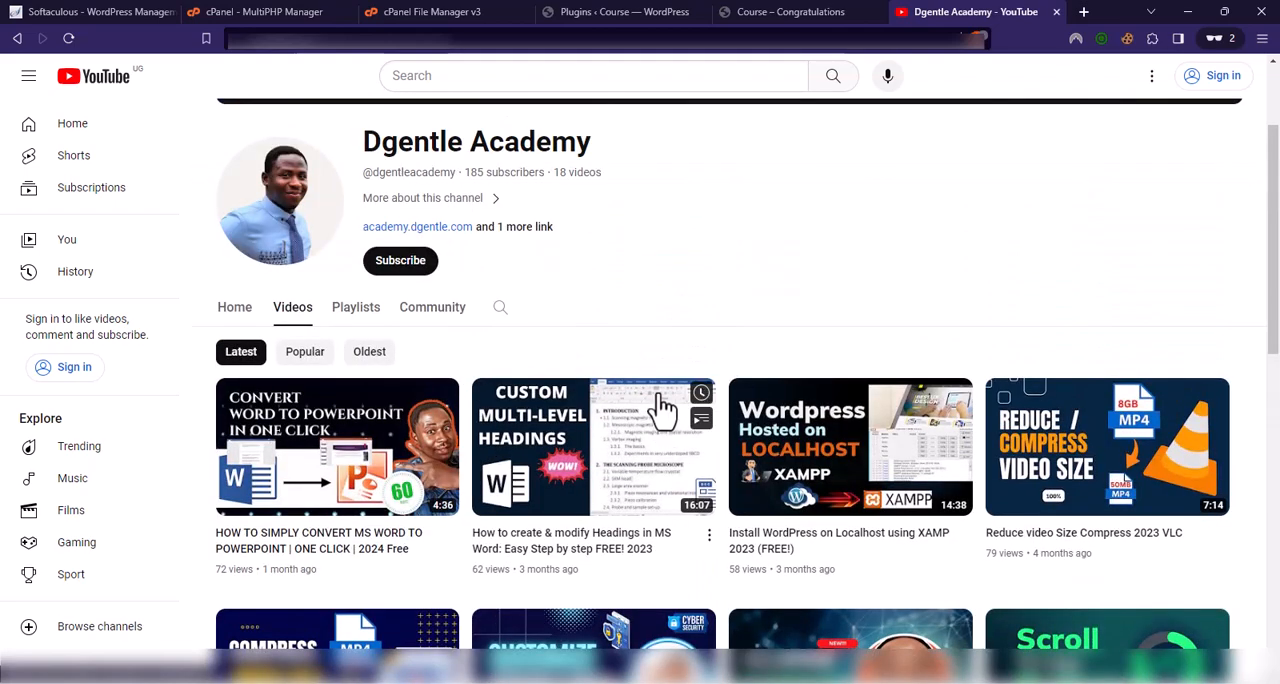
scroll(708, 340, down, 1)
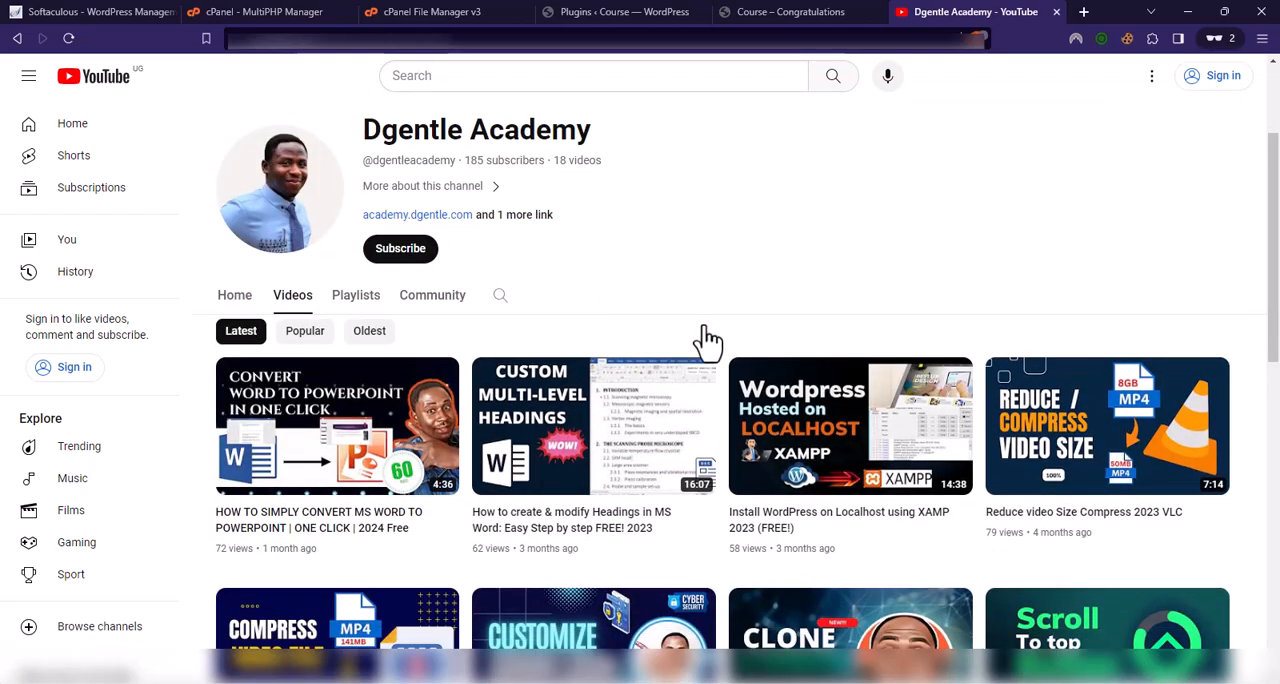
scroll(708, 340, down, 7)
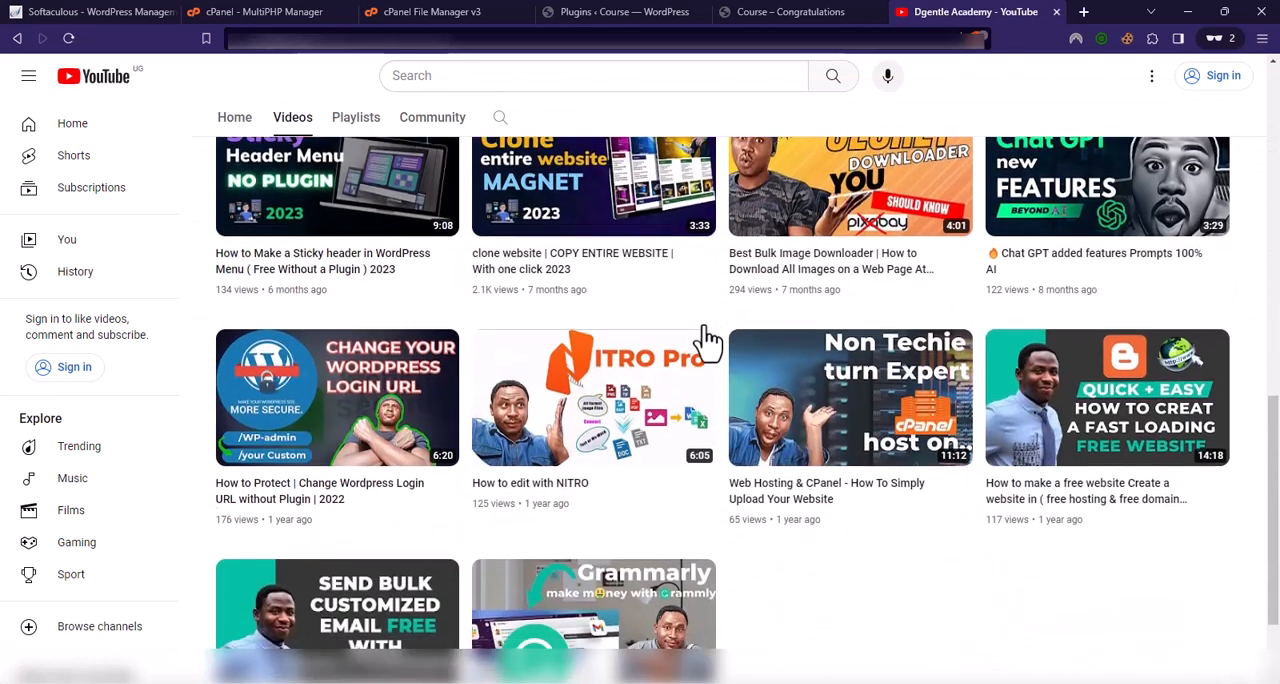
scroll(708, 340, down, 1)
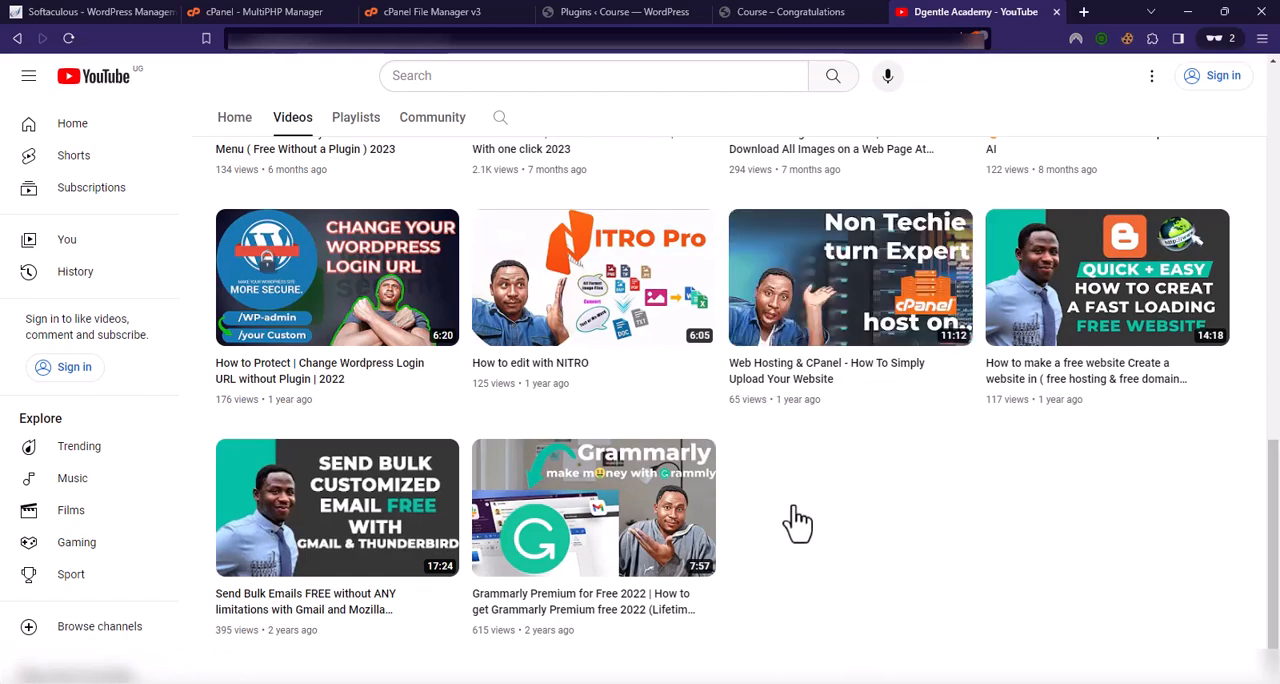
scroll(797, 521, up, 10)
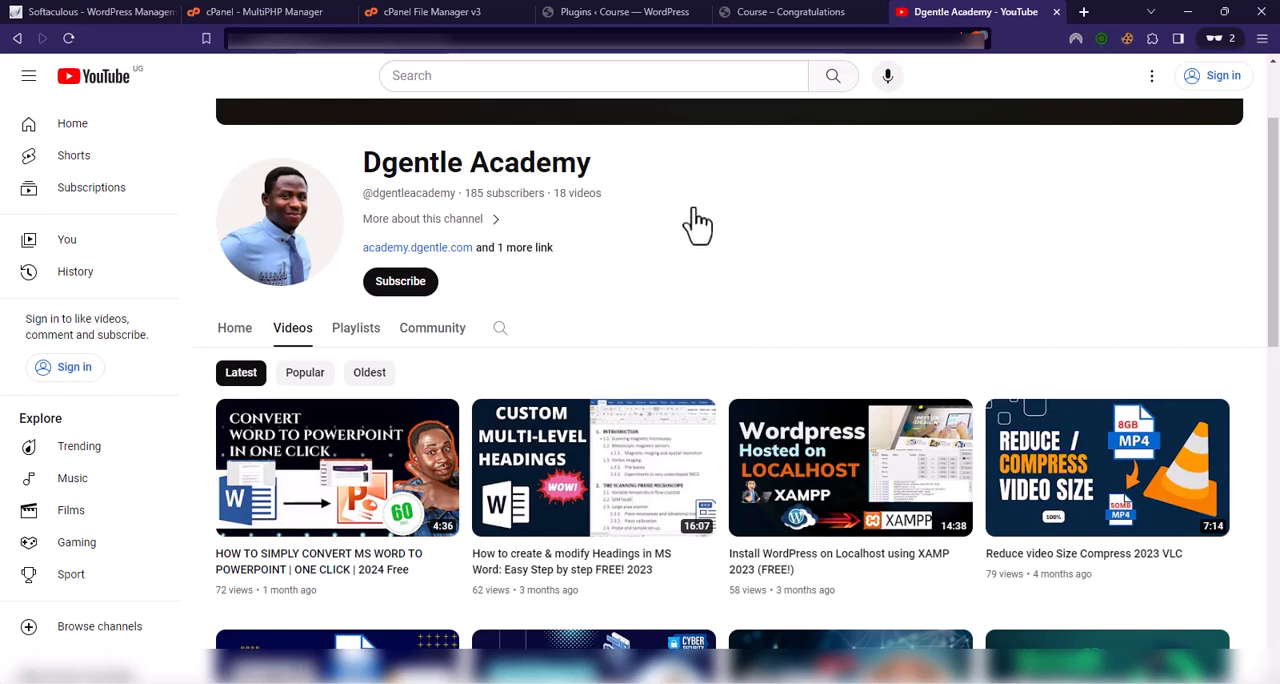
click(628, 14)
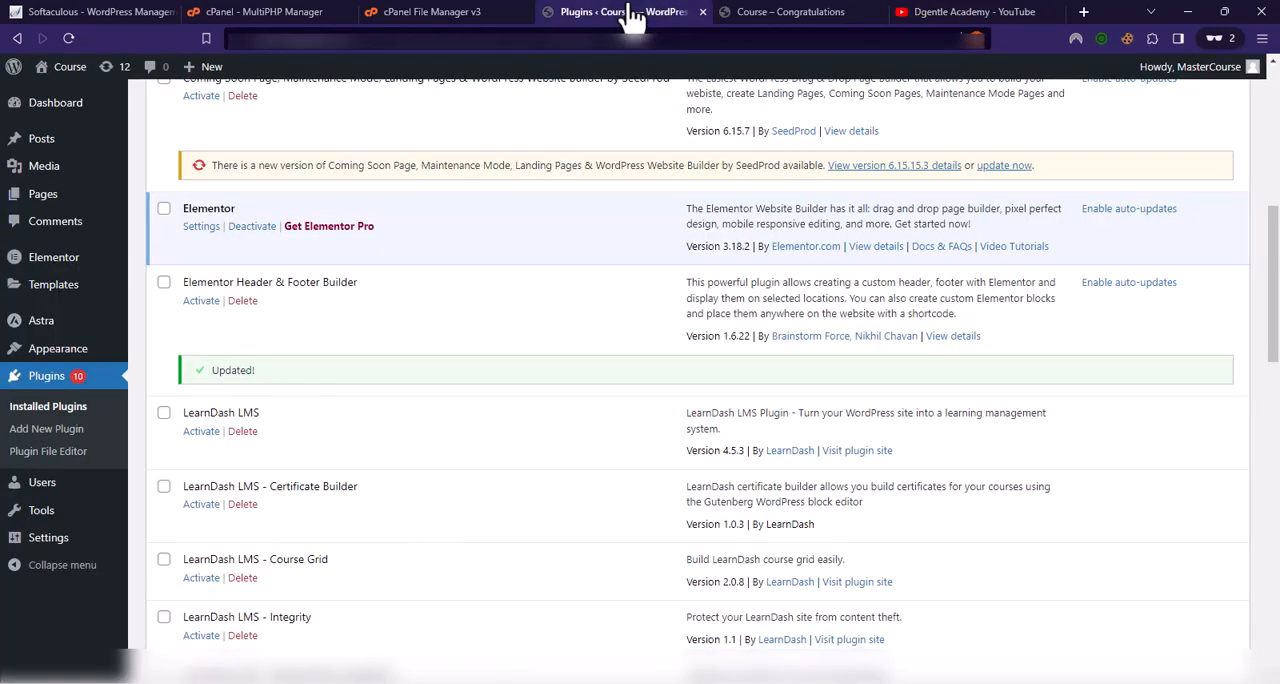